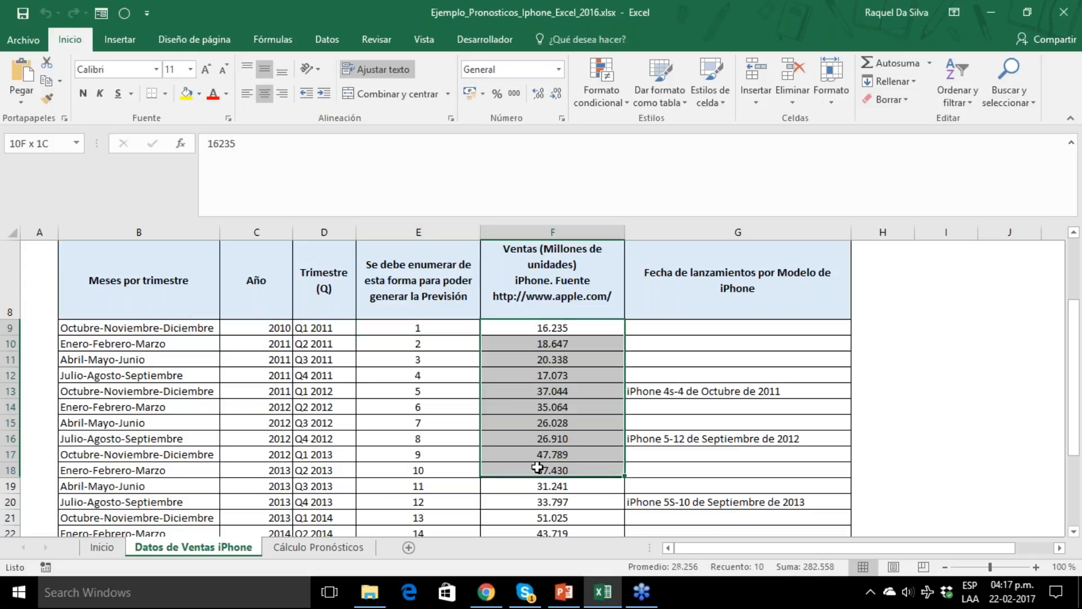
- Examine the iPhone sales figures in column F and the month, year and period cells of the first data row
{"action": "left_click_drag", "start_coordinate": [552, 281], "coordinate": [521, 421]}
{"action": "left_click", "coordinate": [530, 329]}
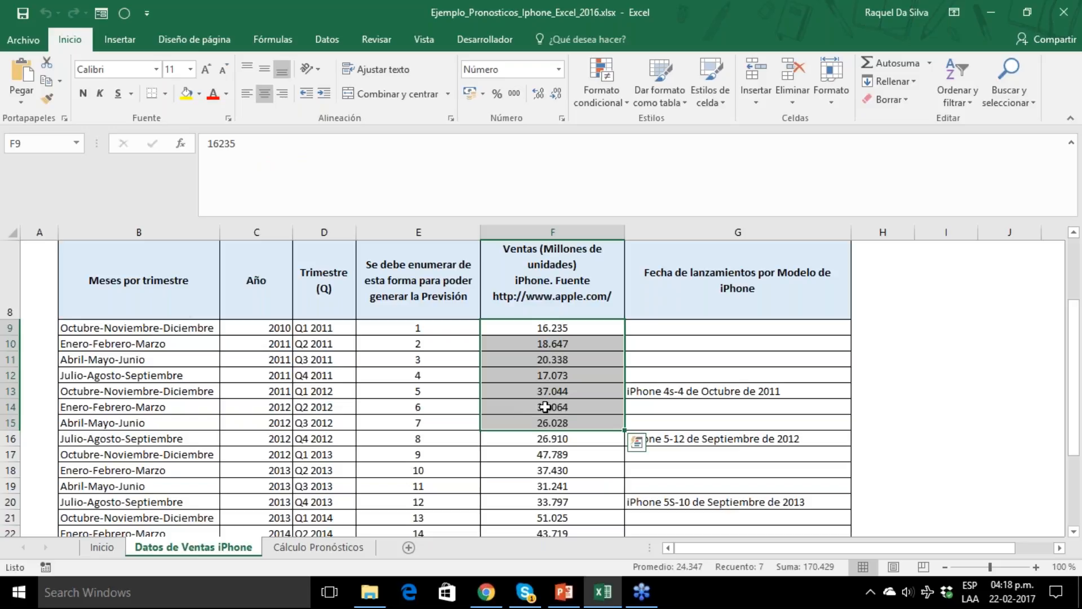
{"action": "left_click", "coordinate": [548, 325]}
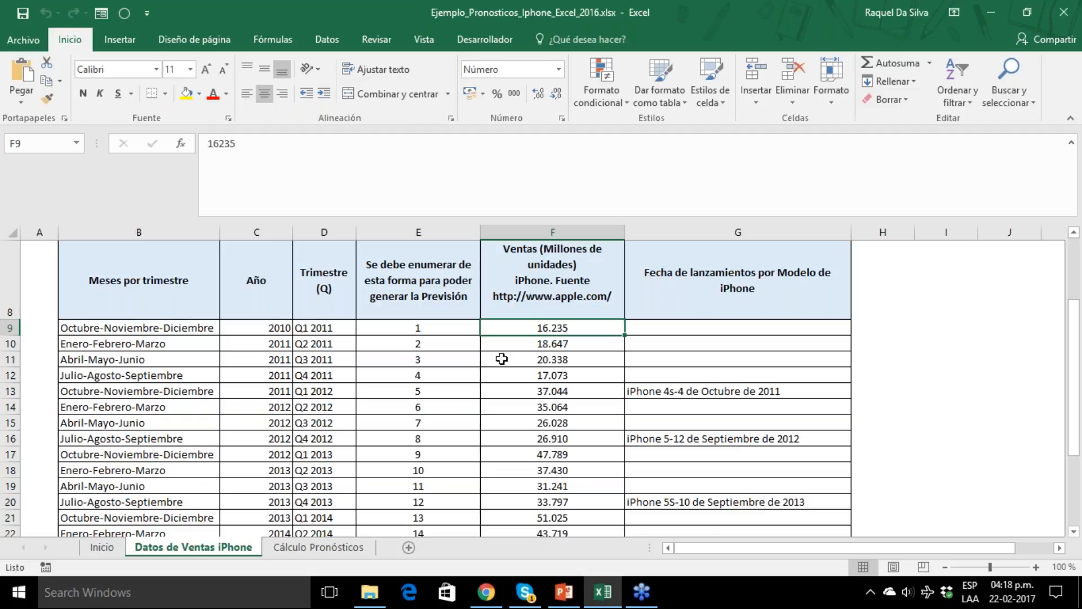
{"action": "left_click", "coordinate": [275, 327]}
{"action": "left_click", "coordinate": [519, 330]}
{"action": "left_click", "coordinate": [432, 328]}
{"action": "left_click_drag", "start_coordinate": [444, 327], "coordinate": [491, 327]}
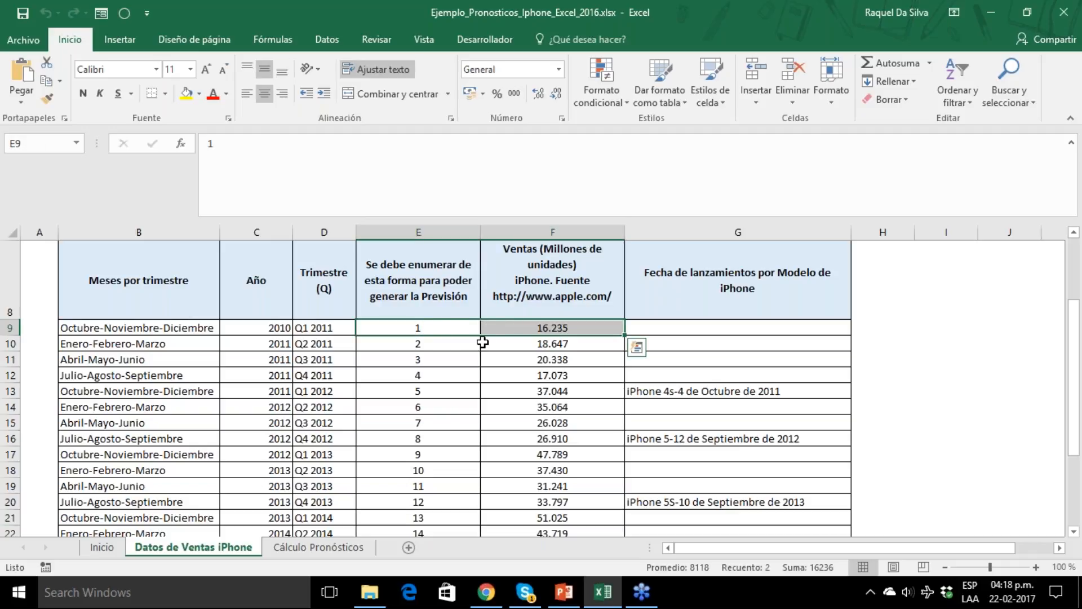
{"action": "left_click", "coordinate": [185, 333]}
{"action": "left_click", "coordinate": [372, 329]}
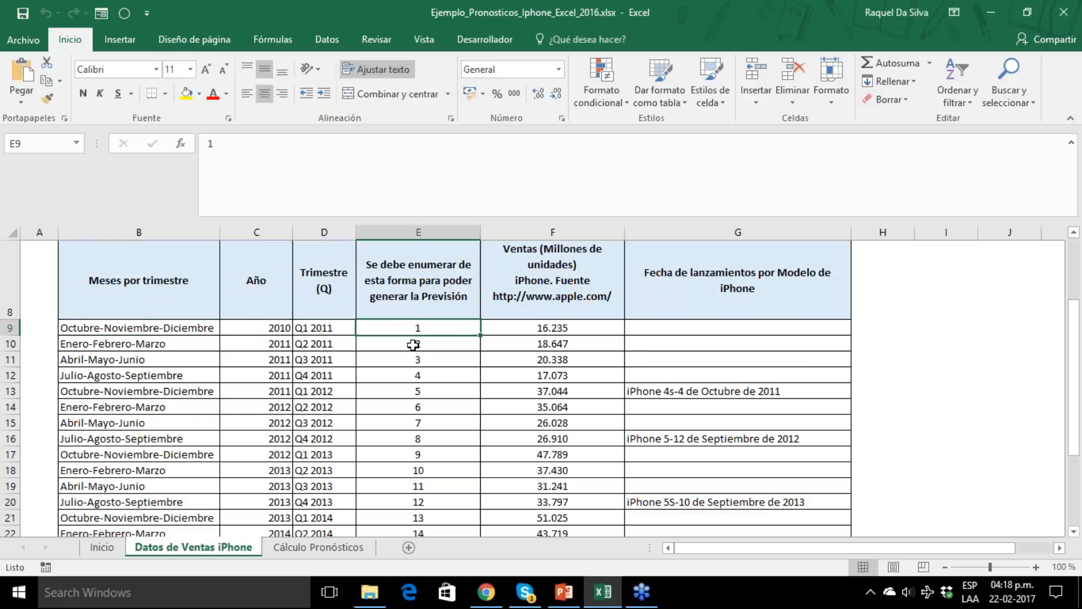
- Review the sequential period numbering in column E across the first dozen or so quarters, returning to E9
{"action": "key", "text": "Down"}
{"action": "key", "text": "Up"}
{"action": "key", "text": "Down"}
{"action": "key", "text": "Down"}
{"action": "key", "text": "Down"}
{"action": "key", "text": "Down"}
{"action": "key", "text": "Down"}
{"action": "key", "text": "Down"}
{"action": "key", "text": "Down"}
{"action": "key", "text": "Down"}
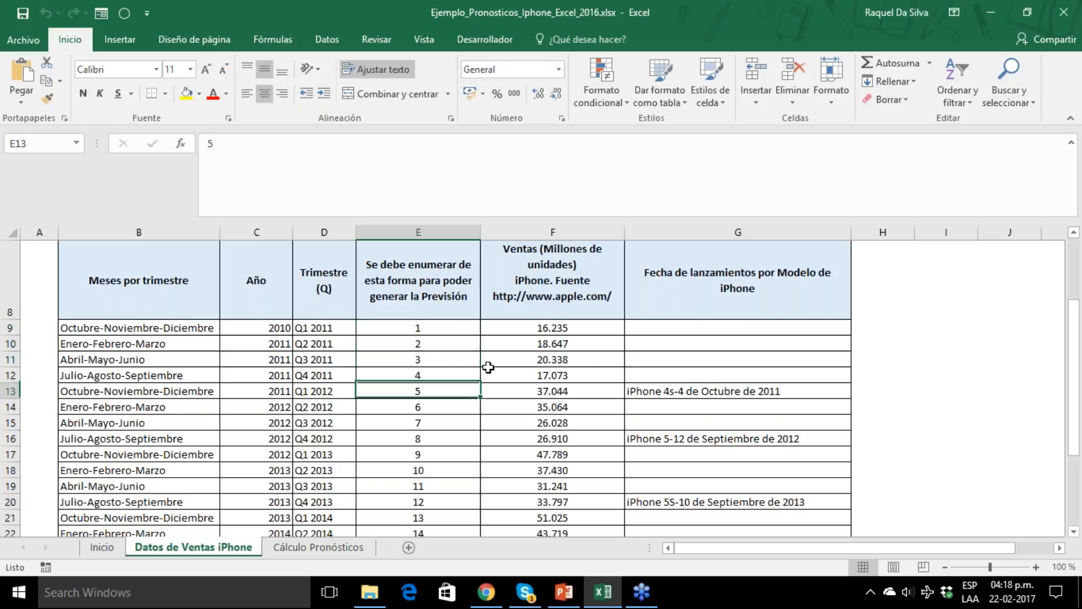
{"action": "key", "text": "Down"}
{"action": "key", "text": "Down"}
{"action": "key", "text": "Down"}
{"action": "key", "text": "Up"}
{"action": "key", "text": "Up"}
{"action": "key", "text": "Up"}
{"action": "key", "text": "Up"}
{"action": "key", "text": "Up"}
{"action": "key", "text": "Up"}
{"action": "key", "text": "Up"}
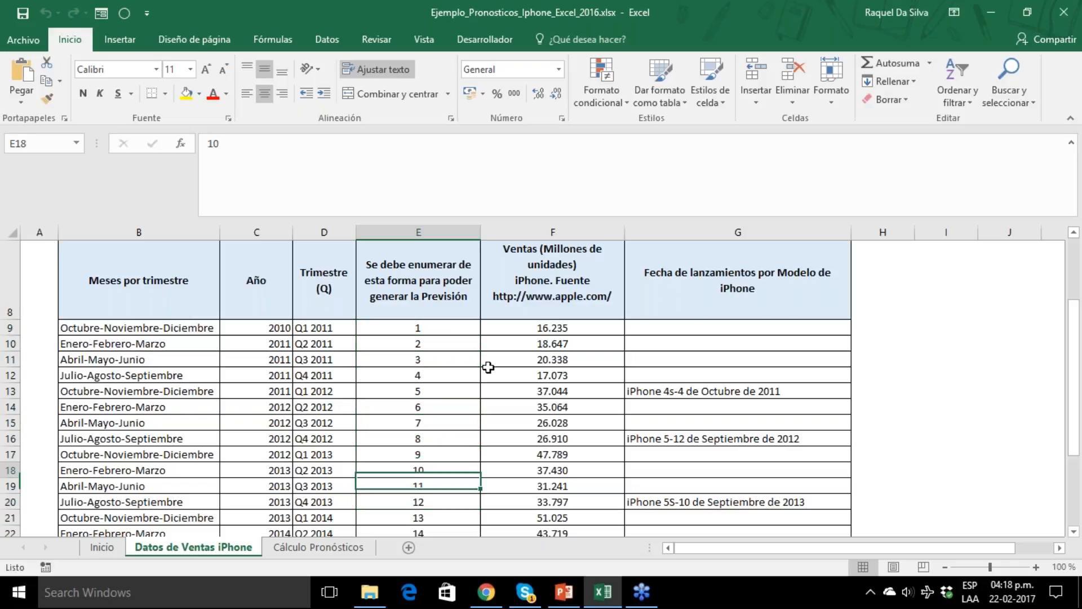
{"action": "key", "text": "Up"}
{"action": "key", "text": "Up"}
{"action": "key", "text": "Up"}
{"action": "key", "text": "Up"}
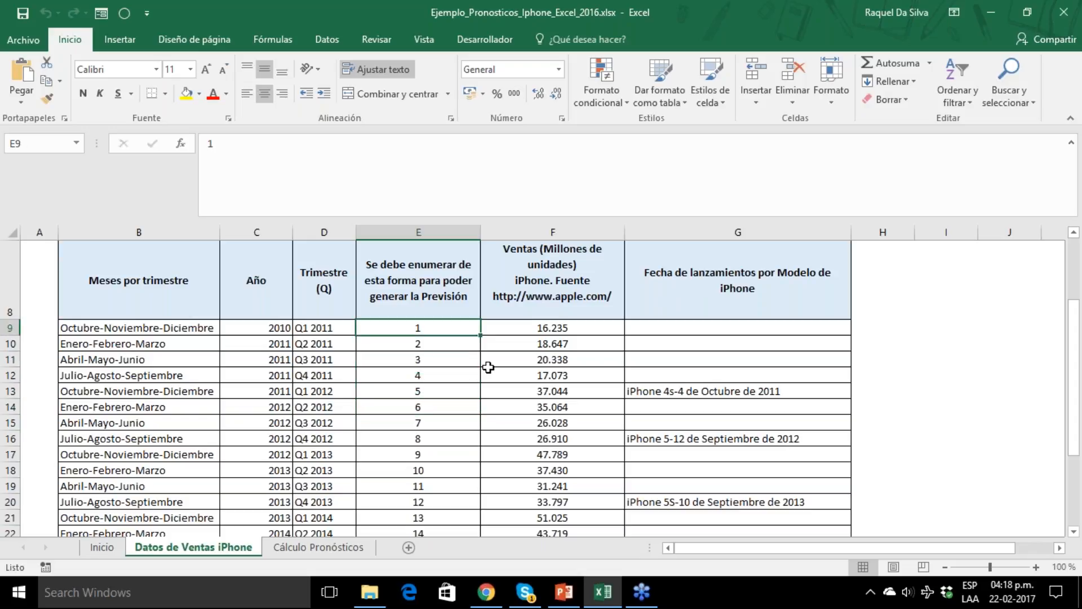
- Check the months, year and quarter label of the first data row against its period number in E9
{"action": "key", "text": "Left"}
{"action": "key", "text": "Left"}
{"action": "key", "text": "Left"}
{"action": "key", "text": "Left"}
{"action": "key", "text": "Right"}
{"action": "key", "text": "Right"}
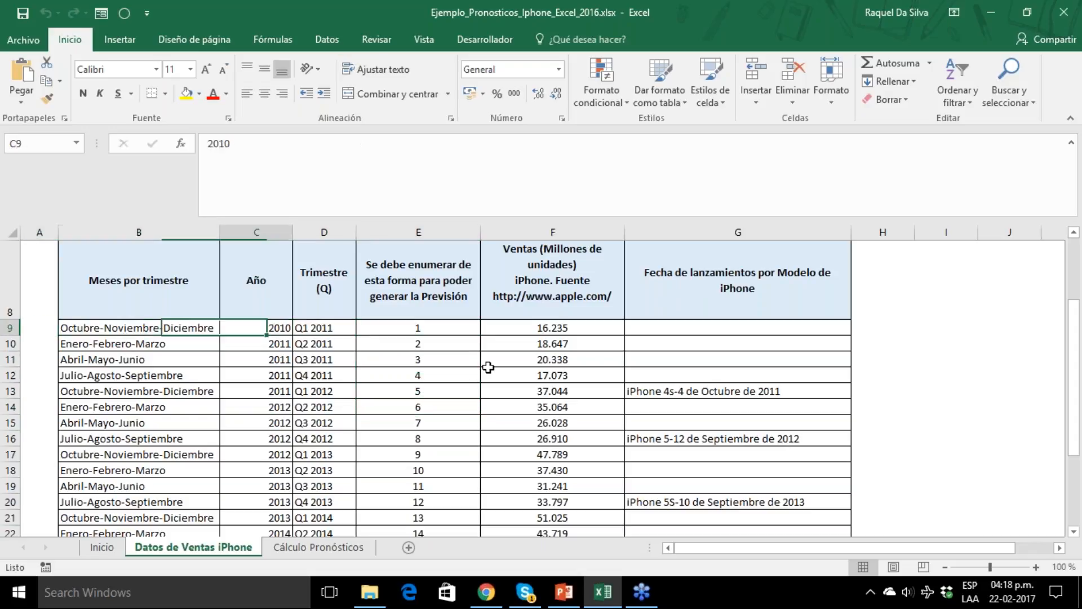
{"action": "key", "text": "Right"}
{"action": "key", "text": "Right"}
- Review the period numbering down to the last data row, including the quarter and months in row 33
{"action": "key", "text": "Down"}
{"action": "key", "text": "Down"}
{"action": "key", "text": "Down"}
{"action": "key", "text": "Down"}
{"action": "key", "text": "Down"}
{"action": "key", "text": "Down"}
{"action": "key", "text": "Down"}
{"action": "key", "text": "Down"}
{"action": "key", "text": "Down"}
{"action": "key", "text": "Down"}
{"action": "key", "text": "Down"}
{"action": "key", "text": "Down"}
{"action": "key", "text": "Down"}
{"action": "key", "text": "Down"}
{"action": "key", "text": "Down"}
{"action": "key", "text": "Down"}
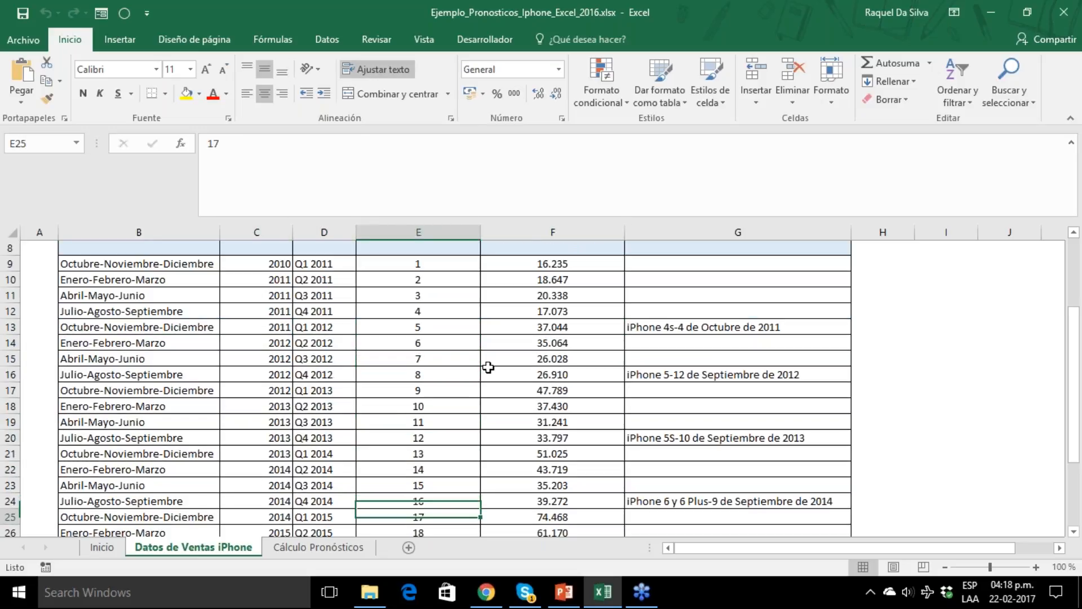
{"action": "key", "text": "Down"}
{"action": "key", "text": "Down"}
{"action": "key", "text": "Down"}
{"action": "key", "text": "Down"}
{"action": "key", "text": "Down"}
{"action": "key", "text": "Down"}
{"action": "key", "text": "Down"}
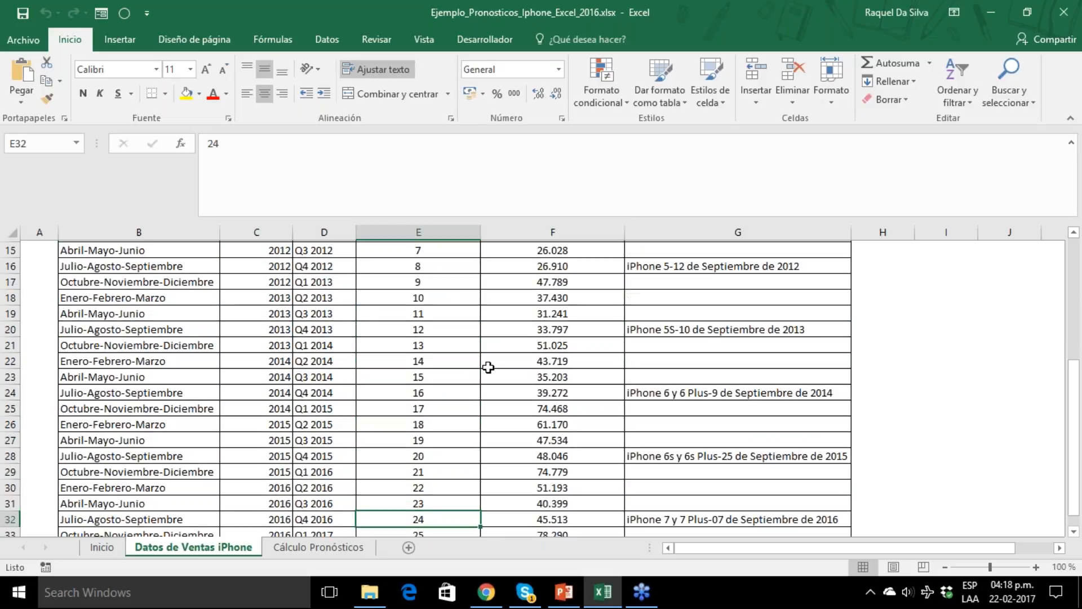
{"action": "key", "text": "Down"}
{"action": "key", "text": "Down"}
{"action": "key", "text": "Down"}
{"action": "key", "text": "Down"}
{"action": "key", "text": "Up"}
{"action": "key", "text": "Up"}
{"action": "key", "text": "Up"}
{"action": "left_click", "coordinate": [337, 473]}
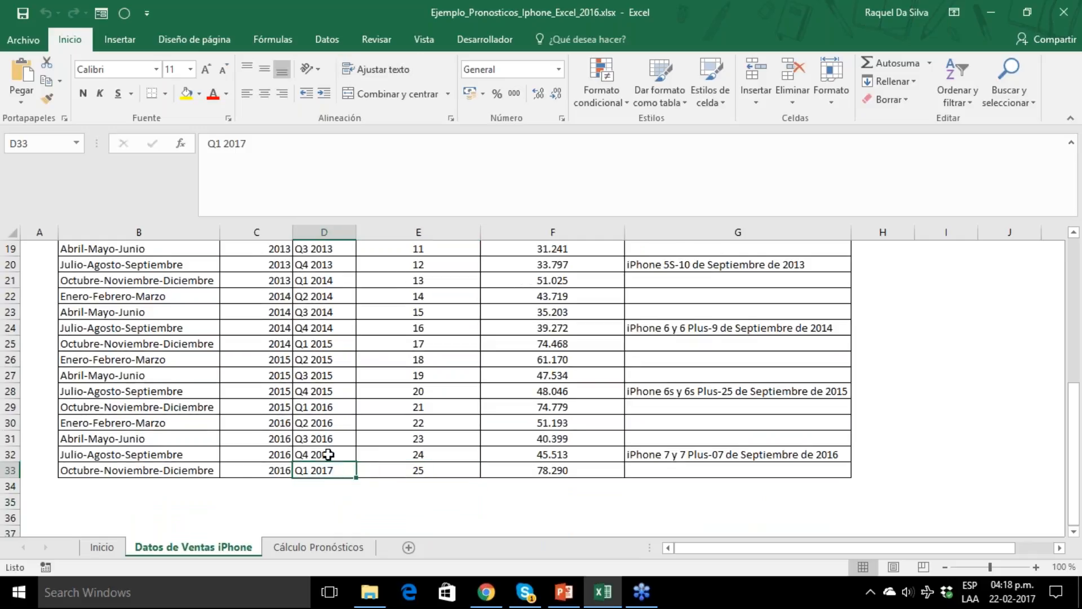
{"action": "left_click", "coordinate": [182, 468]}
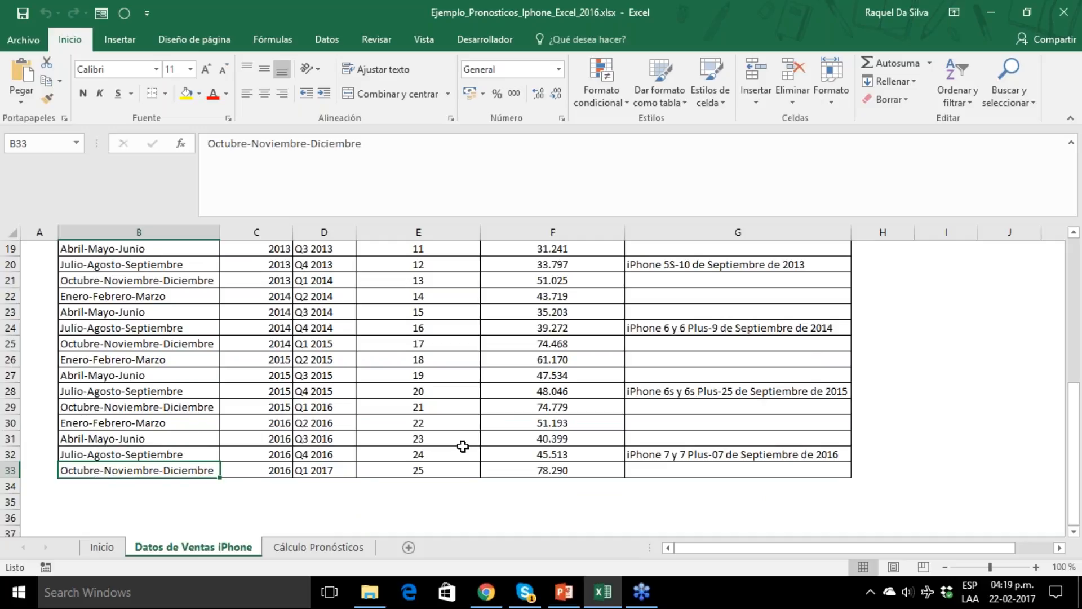
- Review the iPhone launch dates in column G from the most recent model up to the column heading
{"action": "left_click", "coordinate": [647, 451]}
{"action": "left_click", "coordinate": [656, 438]}
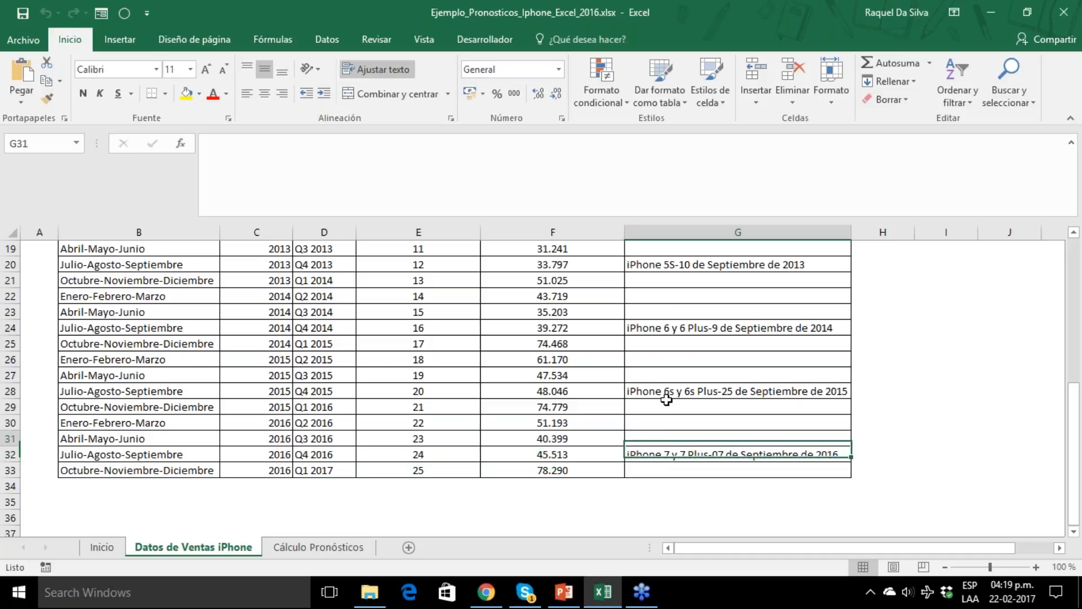
{"action": "key", "text": "Up"}
{"action": "key", "text": "Up"}
{"action": "key", "text": "Up"}
{"action": "key", "text": "Up"}
{"action": "key", "text": "Up"}
{"action": "key", "text": "Up"}
{"action": "key", "text": "Up"}
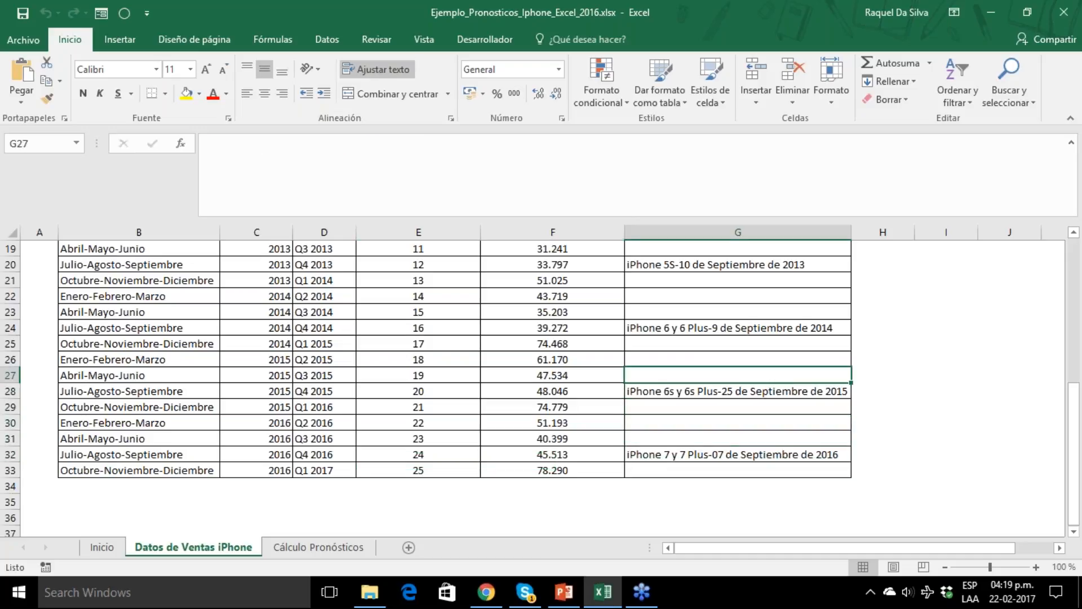
{"action": "key", "text": "Up"}
{"action": "key", "text": "Up"}
{"action": "key", "text": "Up"}
{"action": "key", "text": "Up"}
{"action": "key", "text": "Up"}
{"action": "key", "text": "Up"}
{"action": "key", "text": "Up"}
{"action": "key", "text": "Up"}
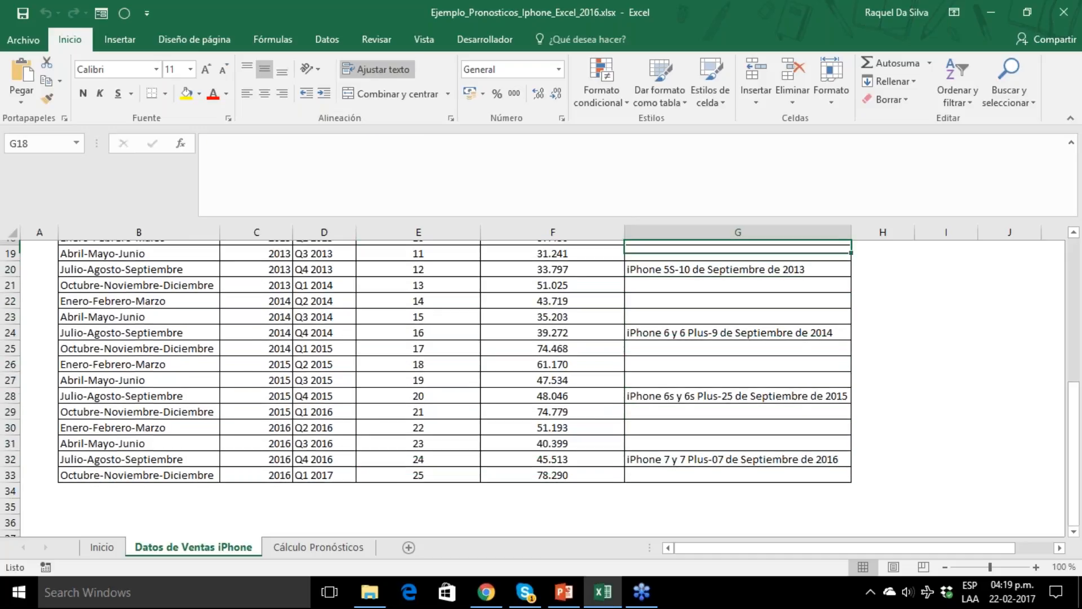
{"action": "key", "text": "Up"}
{"action": "key", "text": "Up"}
{"action": "key", "text": "Up"}
{"action": "key", "text": "Up"}
{"action": "key", "text": "Up"}
{"action": "key", "text": "Up"}
{"action": "key", "text": "Up"}
{"action": "key", "text": "Up"}
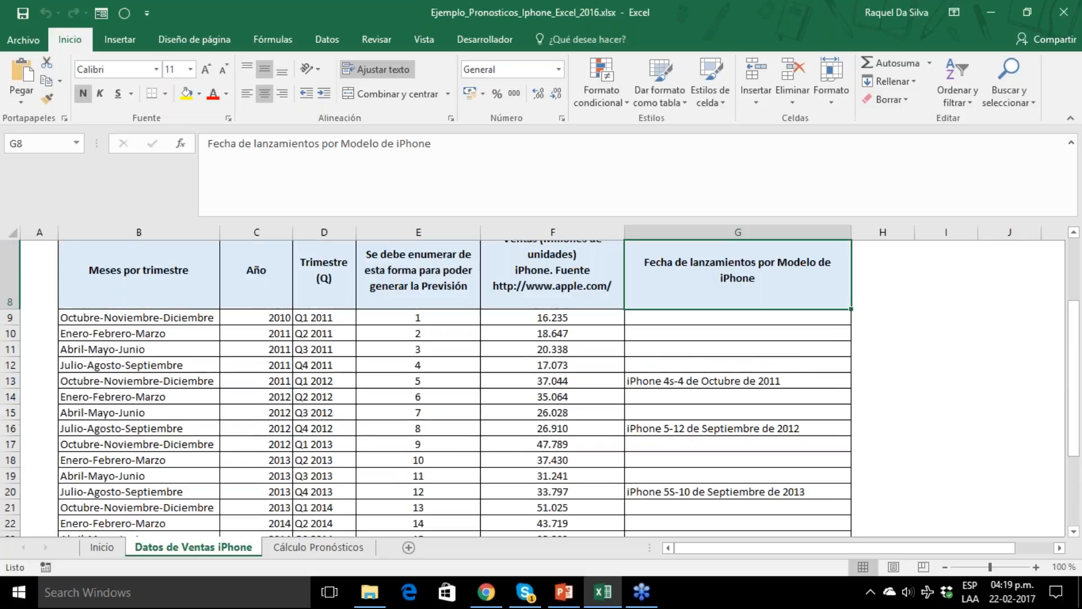
{"action": "key", "text": "Up"}
- Review the launch dates in column G downward, from the column heading to the quarters of 2014
{"action": "key", "text": "Down"}
{"action": "key", "text": "Down"}
{"action": "key", "text": "Down"}
{"action": "key", "text": "Down"}
{"action": "key", "text": "Down"}
{"action": "key", "text": "Down"}
{"action": "key", "text": "Down"}
{"action": "key", "text": "Down"}
{"action": "key", "text": "Down"}
{"action": "key", "text": "Down"}
{"action": "key", "text": "Down"}
{"action": "key", "text": "Down"}
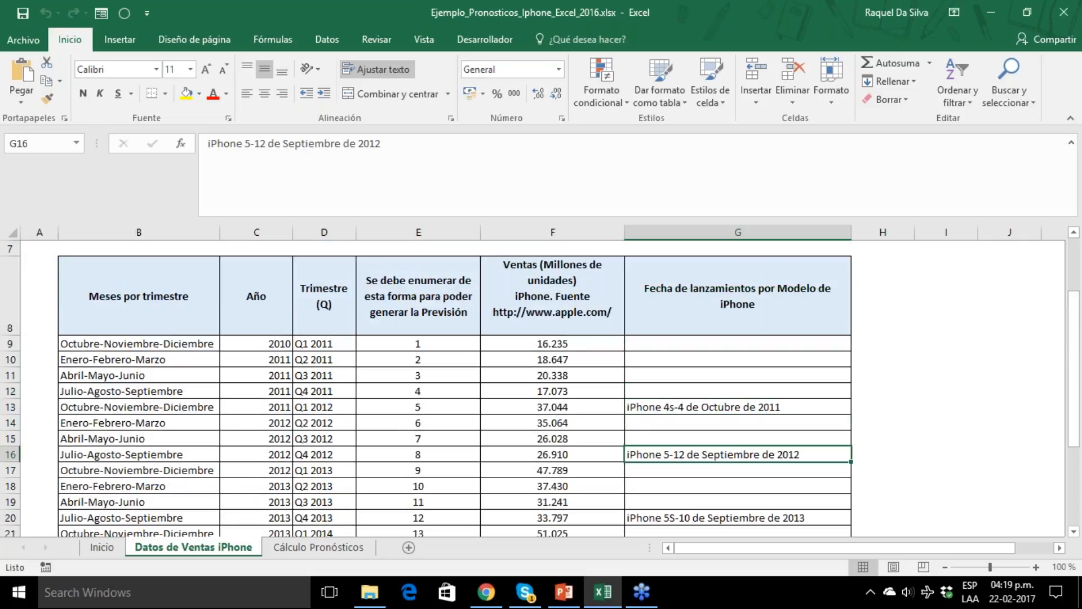
{"action": "key", "text": "Down"}
{"action": "key", "text": "Down"}
{"action": "key", "text": "Down"}
{"action": "key", "text": "Down"}
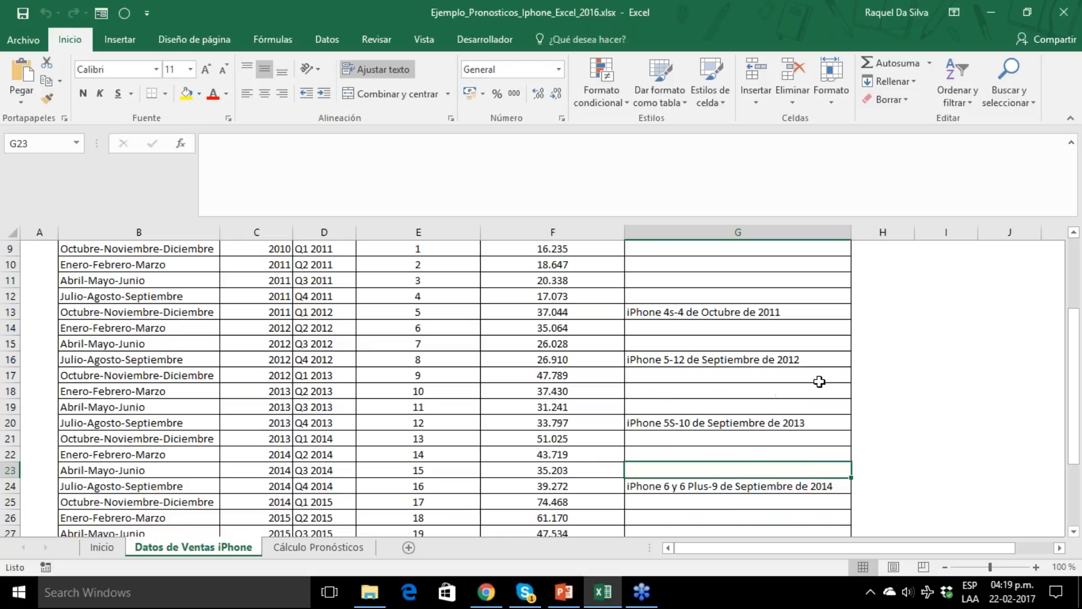
- Compare the period numbers with their sales figures in the first rows of columns E and F
{"action": "left_click_drag", "start_coordinate": [1071, 422], "coordinate": [1077, 394]}
{"action": "left_click", "coordinate": [434, 359]}
{"action": "left_click_drag", "start_coordinate": [434, 359], "coordinate": [552, 375]}
{"action": "left_click", "coordinate": [454, 360]}
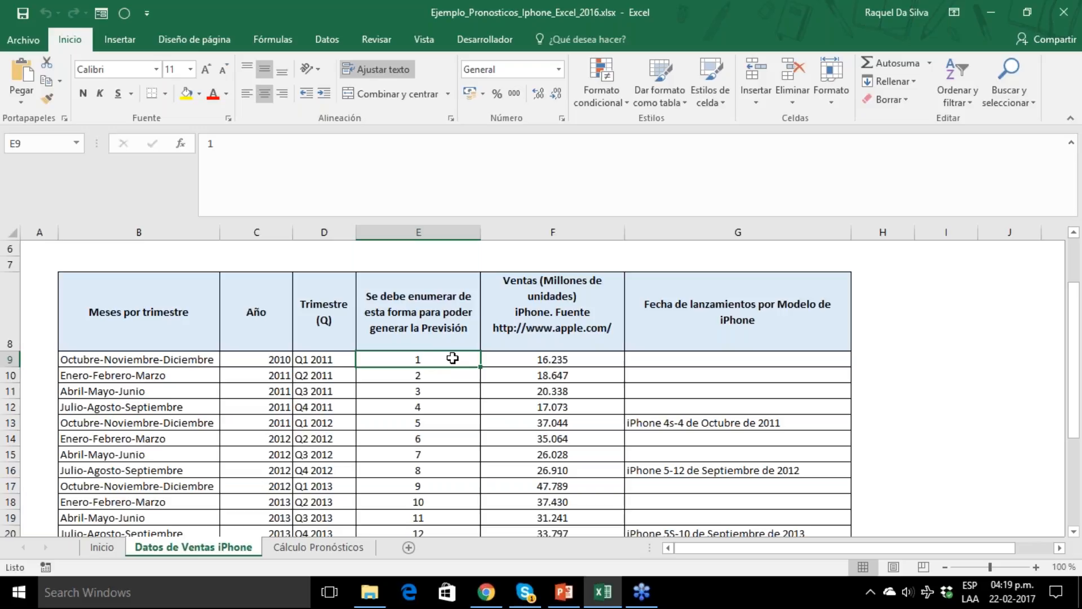
{"action": "left_click", "coordinate": [492, 358]}
{"action": "left_click", "coordinate": [451, 376]}
{"action": "left_click", "coordinate": [552, 375]}
{"action": "left_click_drag", "start_coordinate": [451, 359], "coordinate": [501, 383]}
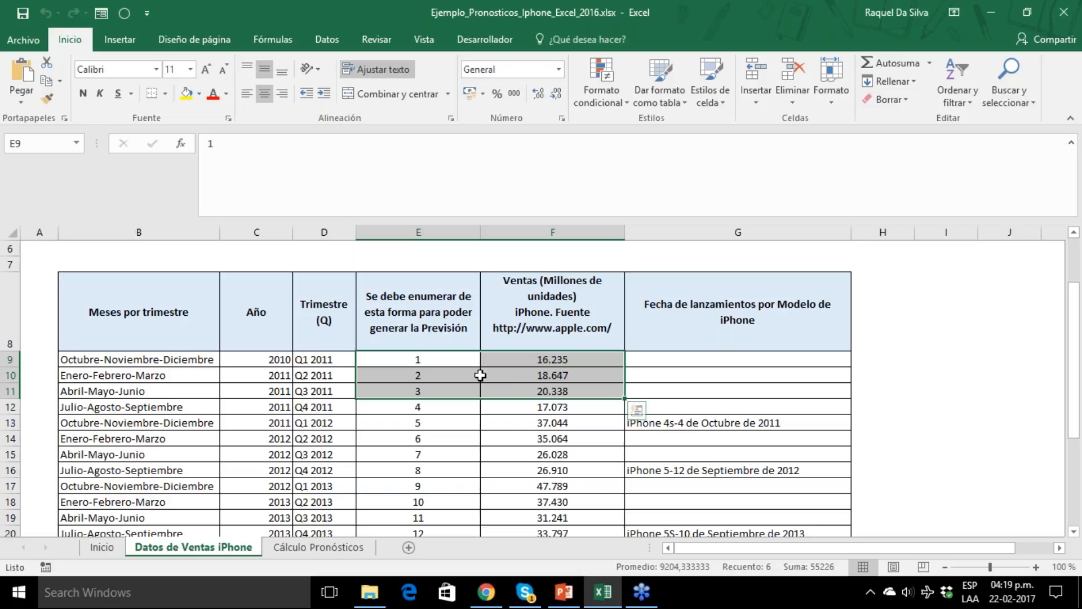
- Select all the period numbers and sales figures in E9:F33 as the forecast's source data
{"action": "left_click_drag", "start_coordinate": [454, 363], "coordinate": [553, 516]}
{"action": "left_click_drag", "start_coordinate": [1074, 402], "coordinate": [1075, 293]}
{"action": "left_click_drag", "start_coordinate": [451, 363], "coordinate": [496, 362]}
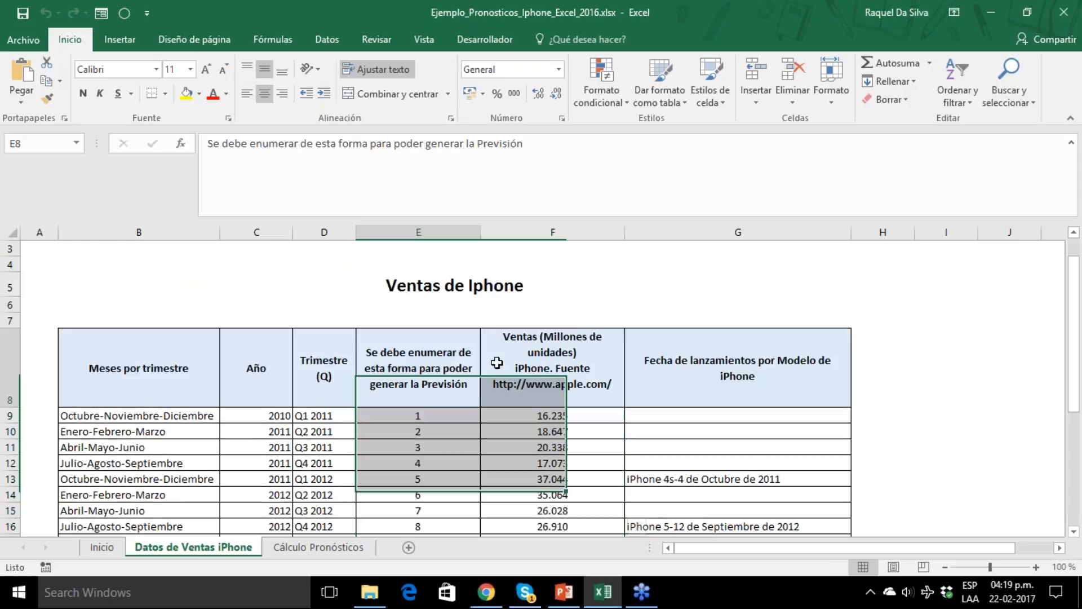
{"action": "left_click_drag", "start_coordinate": [462, 417], "coordinate": [564, 501]}
{"action": "left_click_drag", "start_coordinate": [1074, 476], "coordinate": [1075, 399]}
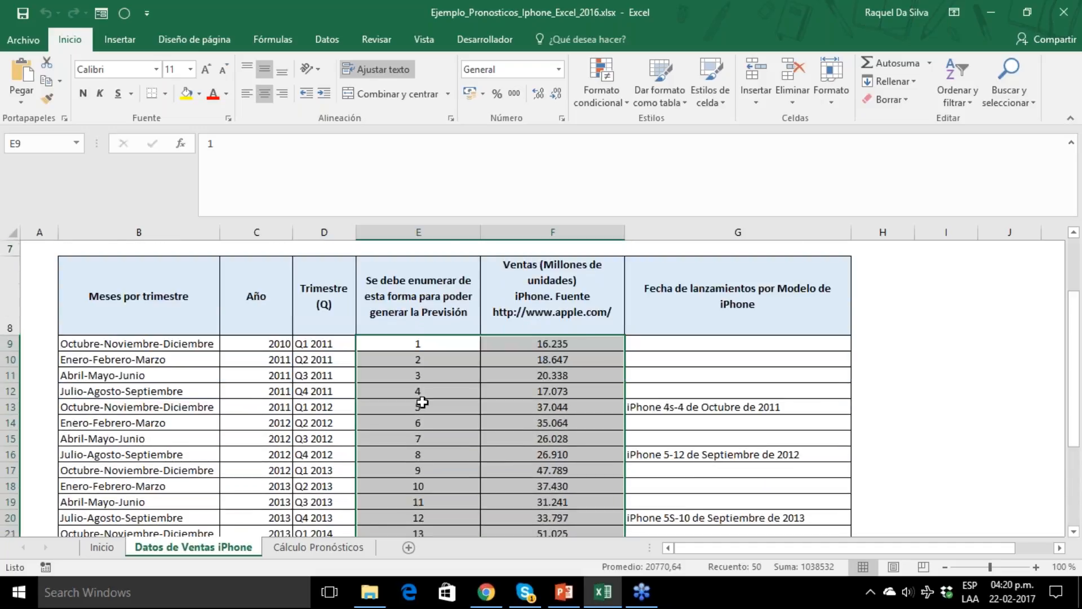
{"action": "mouse_move", "coordinate": [1074, 372]}
{"action": "left_mouse_down"}
{"action": "mouse_move", "coordinate": [1056, 449]}
{"action": "mouse_move", "coordinate": [1055, 374]}
{"action": "left_mouse_up"}
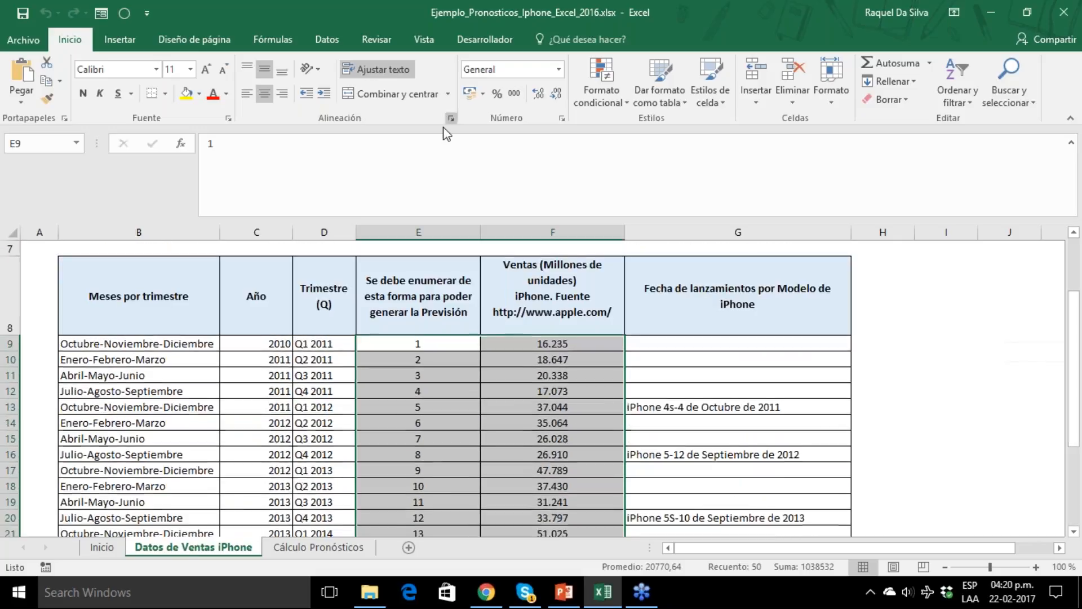
- Start a forecast sheet from the selected data and expand its additional options
{"action": "left_click", "coordinate": [327, 38]}
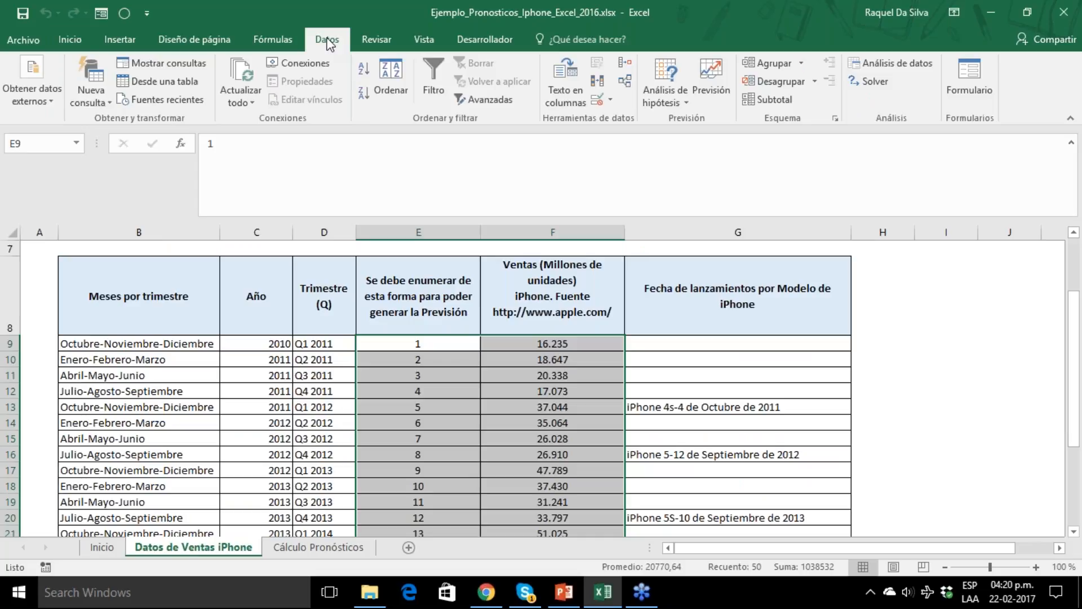
{"action": "left_click", "coordinate": [712, 85]}
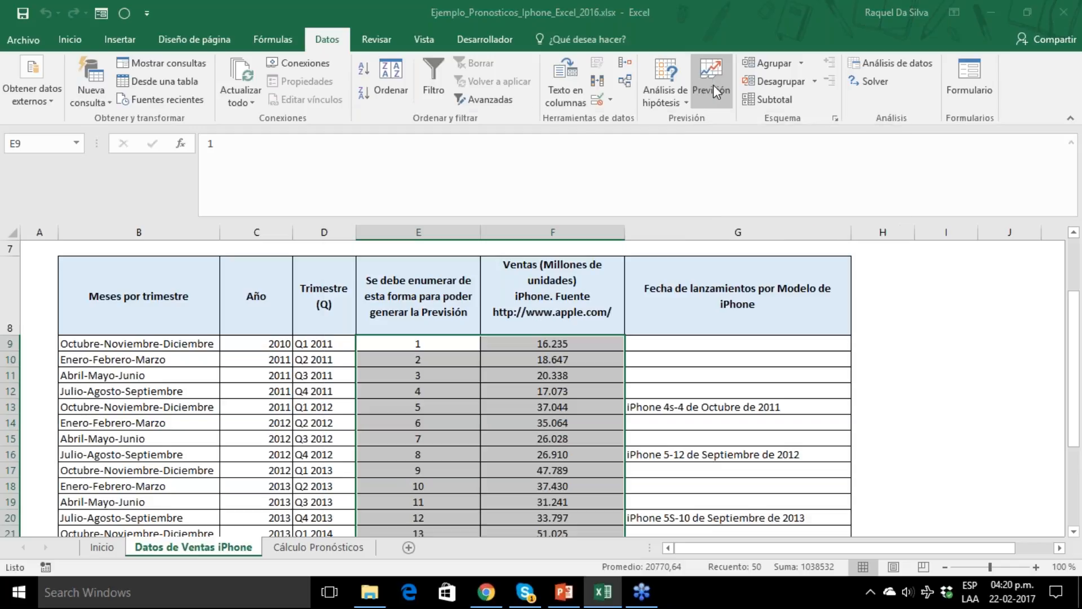
{"action": "left_click_drag", "start_coordinate": [610, 125], "coordinate": [586, 39]}
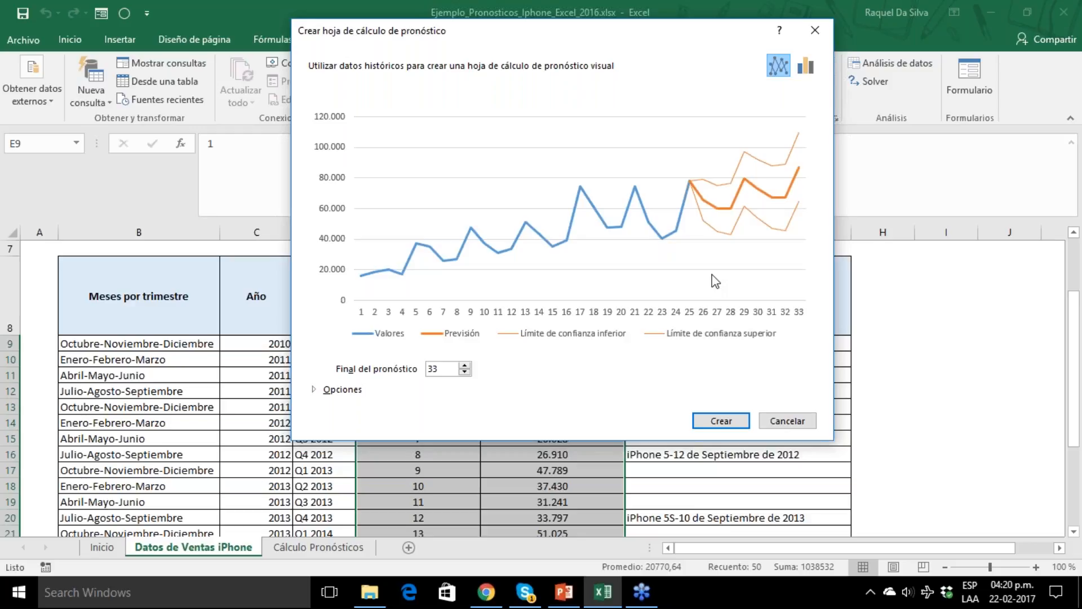
{"action": "left_click_drag", "start_coordinate": [613, 42], "coordinate": [608, 29]}
{"action": "left_click", "coordinate": [315, 376]}
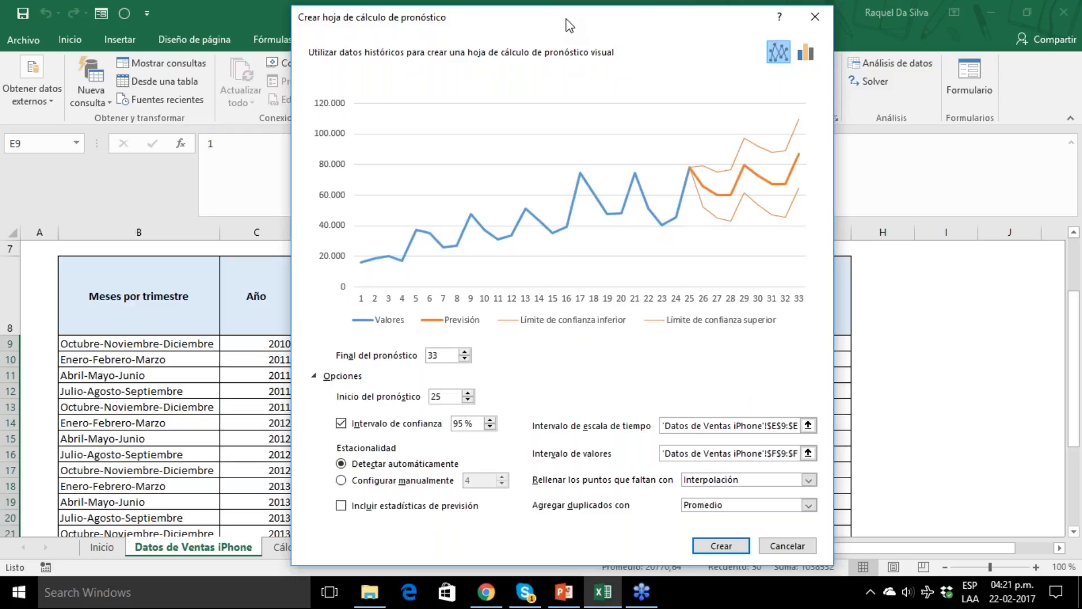
{"action": "left_click_drag", "start_coordinate": [566, 18], "coordinate": [567, 14]}
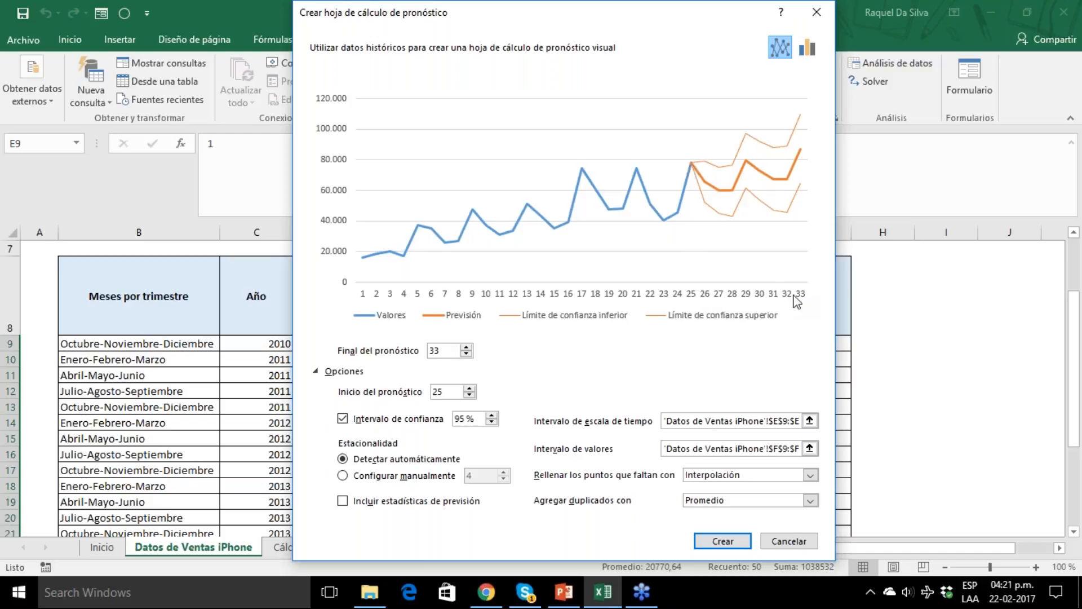
- Set the end of the forecast to period 37
{"action": "left_click", "coordinate": [466, 348]}
{"action": "left_click", "coordinate": [467, 347]}
{"action": "left_click", "coordinate": [467, 348]}
{"action": "left_click", "coordinate": [467, 348]}
{"action": "left_click", "coordinate": [467, 347]}
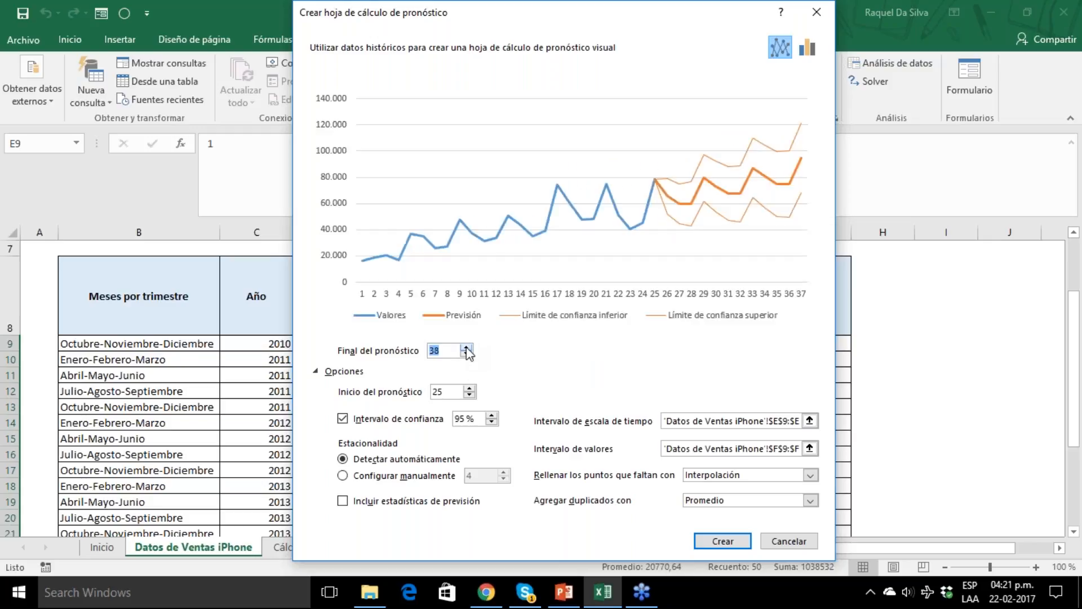
{"action": "left_click", "coordinate": [466, 348]}
{"action": "left_click", "coordinate": [466, 348]}
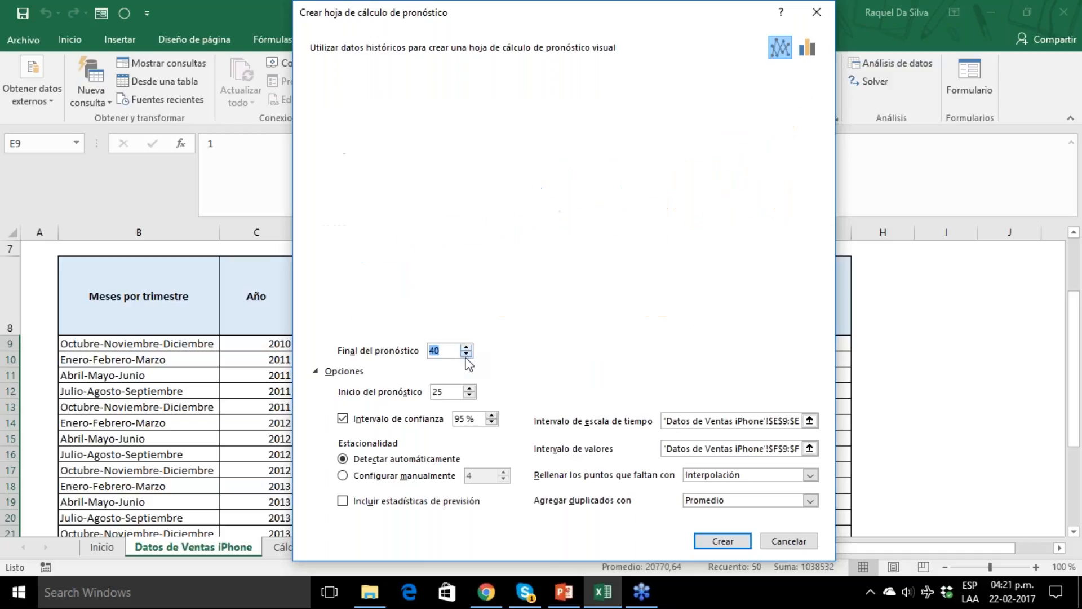
{"action": "left_click", "coordinate": [466, 355]}
{"action": "left_click", "coordinate": [466, 354]}
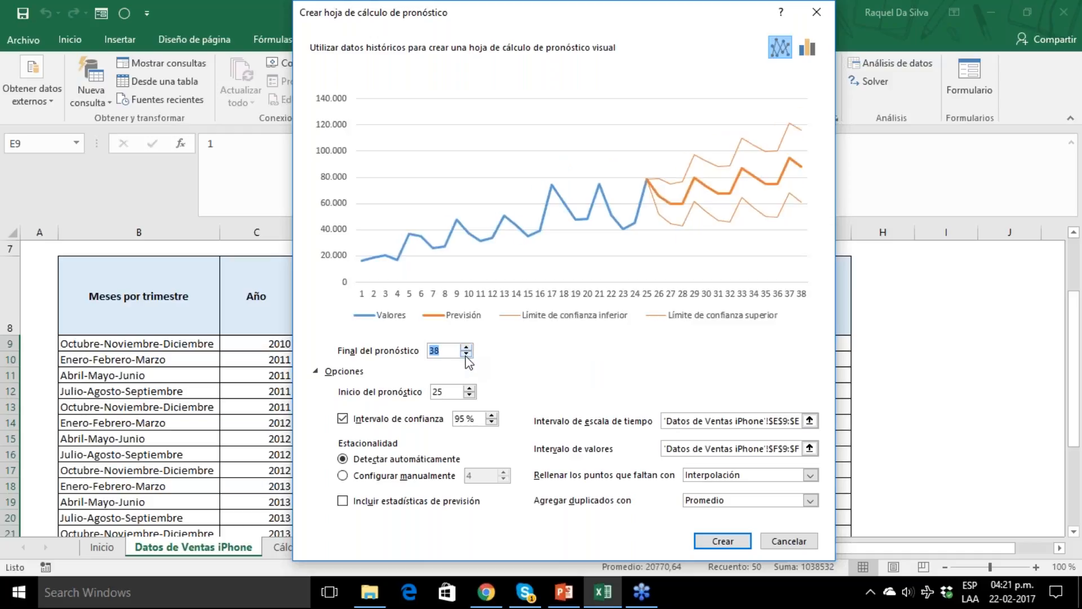
{"action": "left_click", "coordinate": [466, 354]}
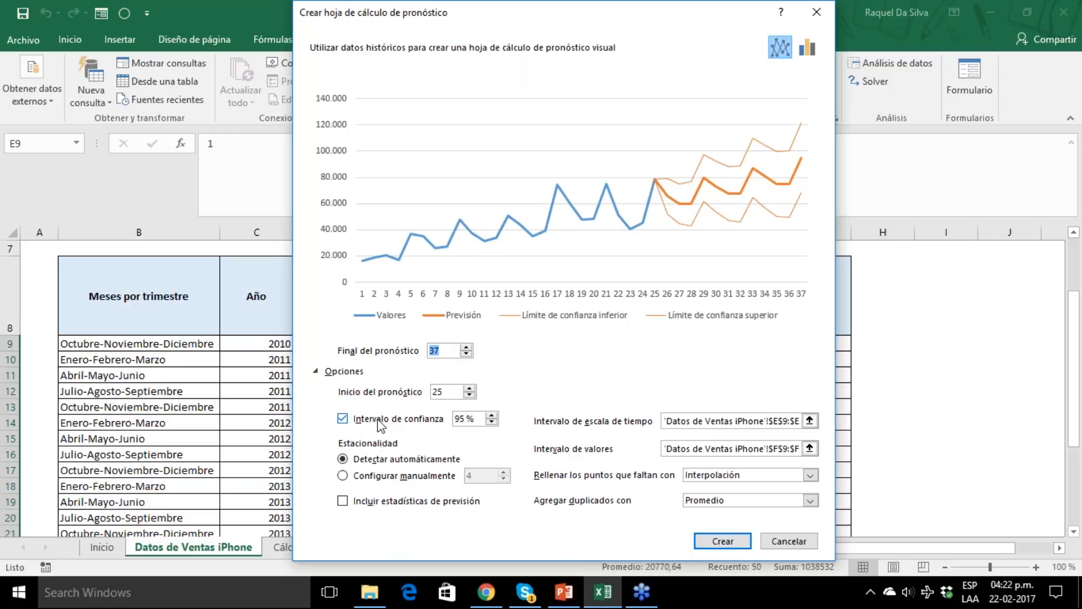
- Compare the forecast preview without and with its confidence interval, and raise the confidence level to 99,99 %
{"action": "left_click", "coordinate": [343, 419]}
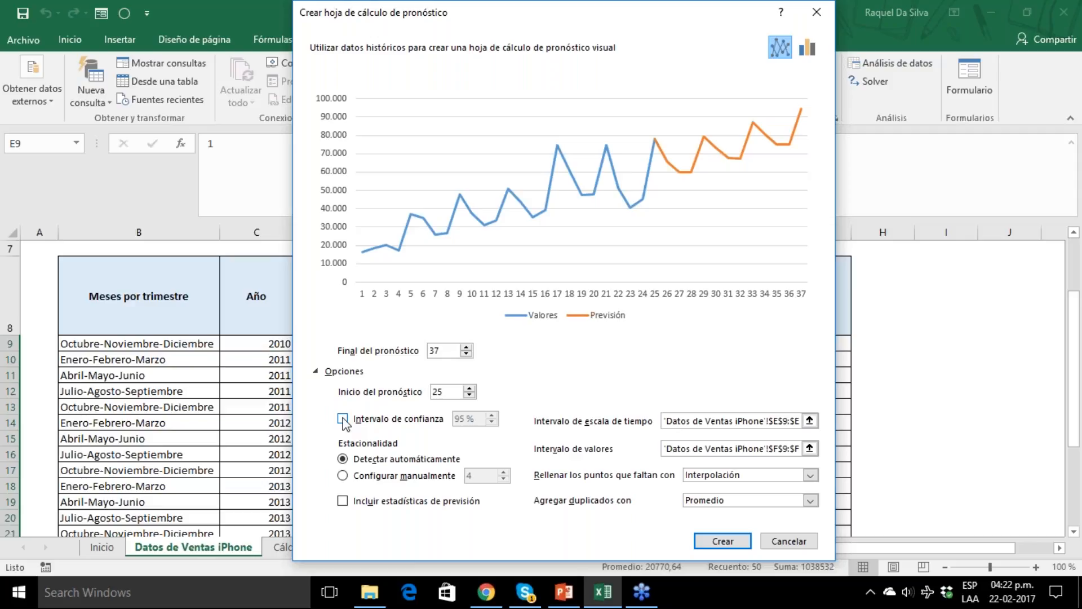
{"action": "left_click", "coordinate": [343, 419]}
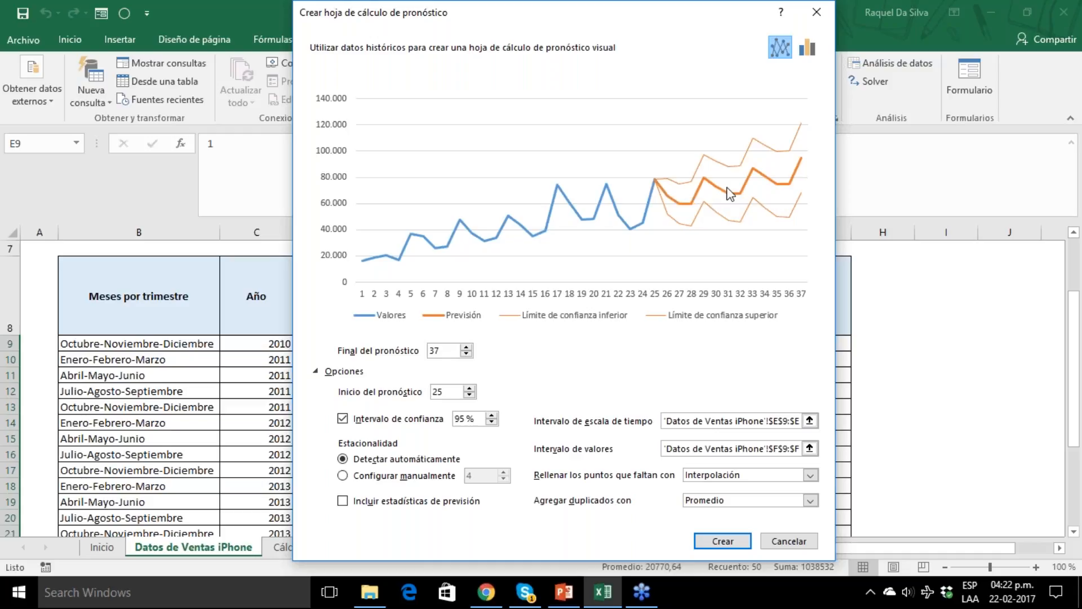
{"action": "left_click", "coordinate": [491, 416]}
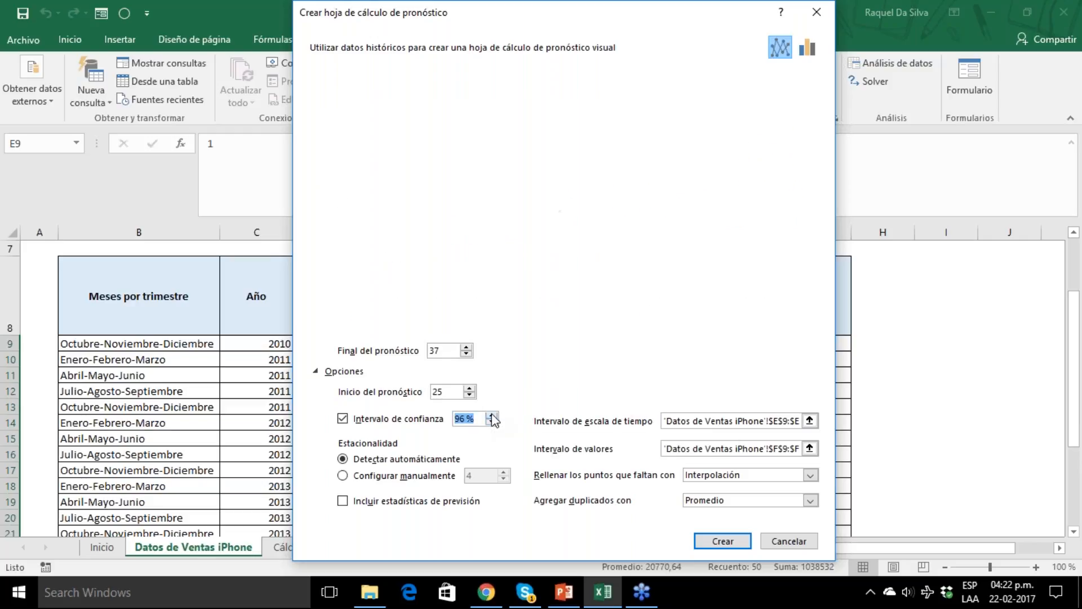
{"action": "left_click", "coordinate": [491, 415]}
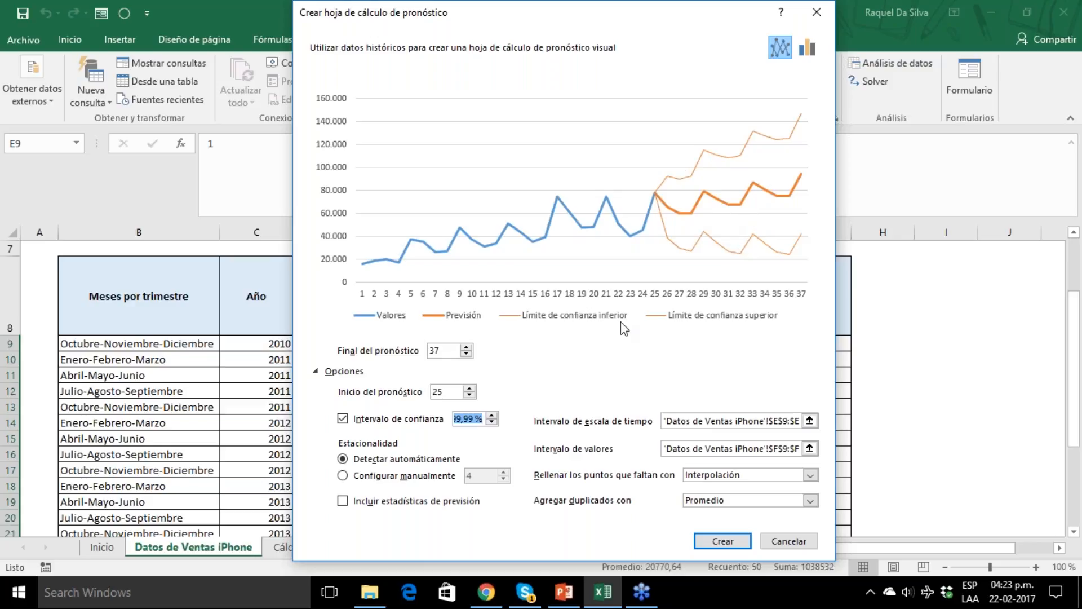
- Lower the confidence level to 70 % and exclude the confidence interval from the forecast
{"action": "left_click", "coordinate": [492, 422]}
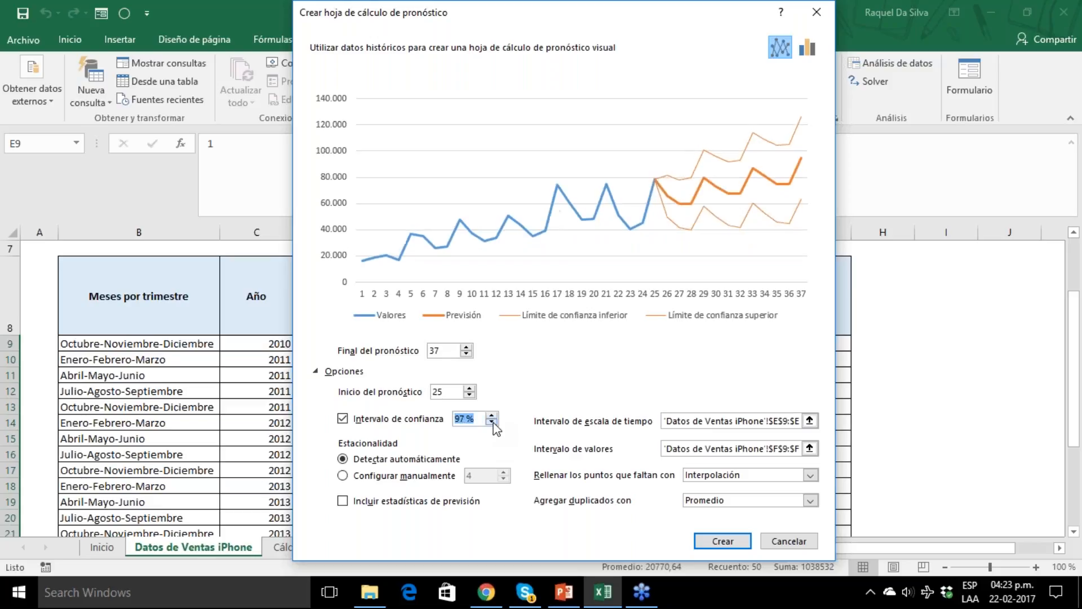
{"action": "left_click", "coordinate": [492, 422]}
{"action": "left_click", "coordinate": [492, 422]}
{"action": "left_click", "coordinate": [492, 422]}
{"action": "left_click", "coordinate": [492, 422]}
{"action": "left_click", "coordinate": [492, 422]}
{"action": "left_click", "coordinate": [492, 422]}
{"action": "left_click", "coordinate": [492, 422]}
{"action": "left_click", "coordinate": [492, 422]}
{"action": "left_click", "coordinate": [492, 422]}
{"action": "left_click", "coordinate": [492, 422]}
{"action": "left_click", "coordinate": [492, 422]}
{"action": "left_click", "coordinate": [492, 422]}
{"action": "left_click", "coordinate": [492, 422]}
{"action": "left_click", "coordinate": [492, 422]}
{"action": "left_click", "coordinate": [492, 423]}
{"action": "left_click", "coordinate": [492, 422]}
{"action": "left_click", "coordinate": [492, 422]}
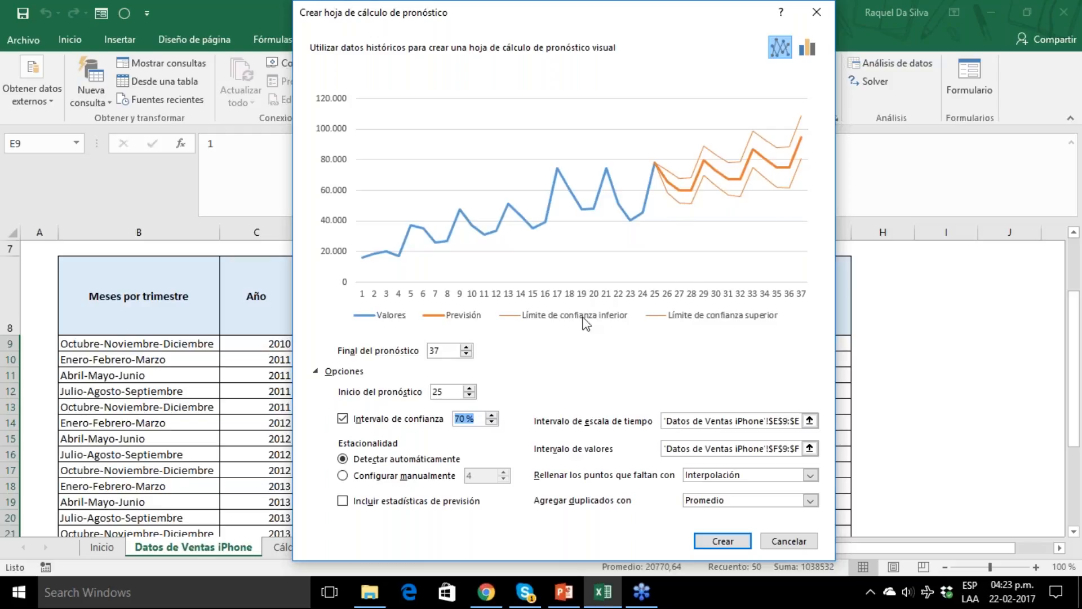
{"action": "left_click", "coordinate": [342, 420]}
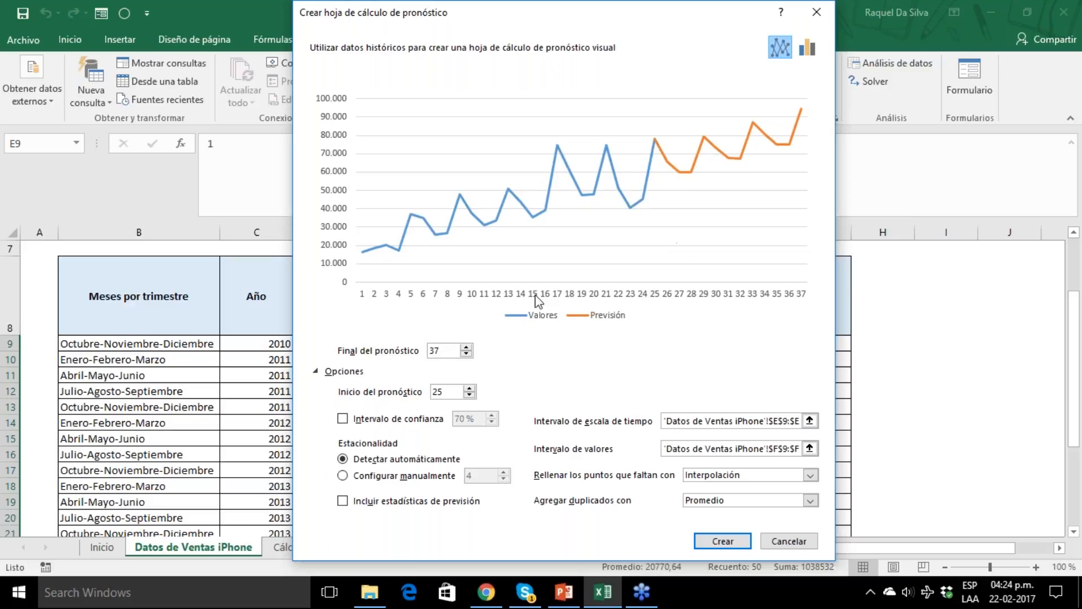
- Switch the seasonality to manual and try the values 6 and 0 in the preview
{"action": "left_click", "coordinate": [355, 477]}
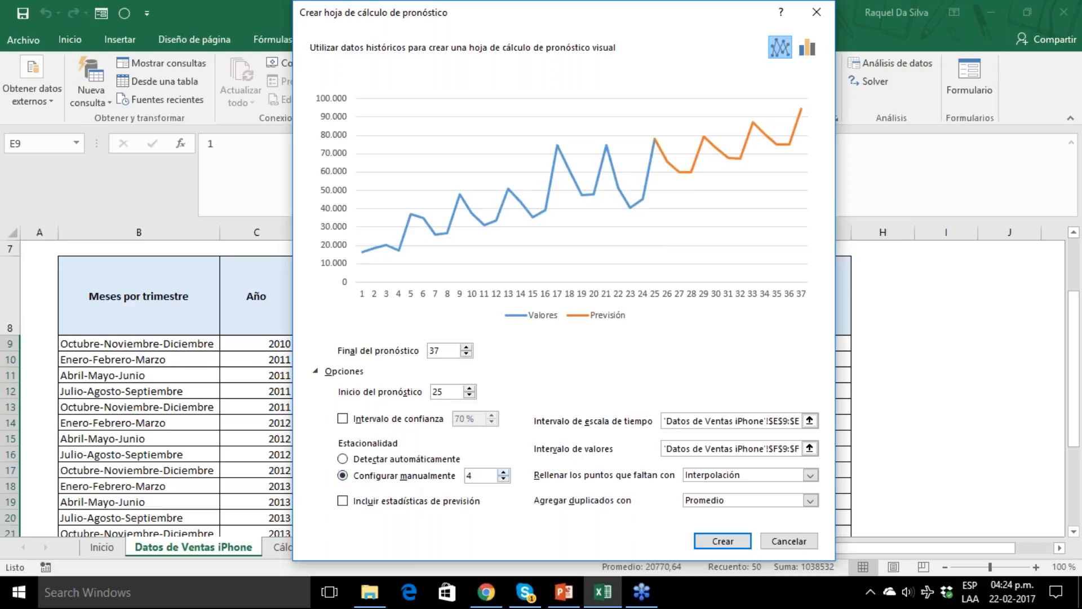
{"action": "left_click", "coordinate": [503, 473]}
{"action": "left_click", "coordinate": [503, 473]}
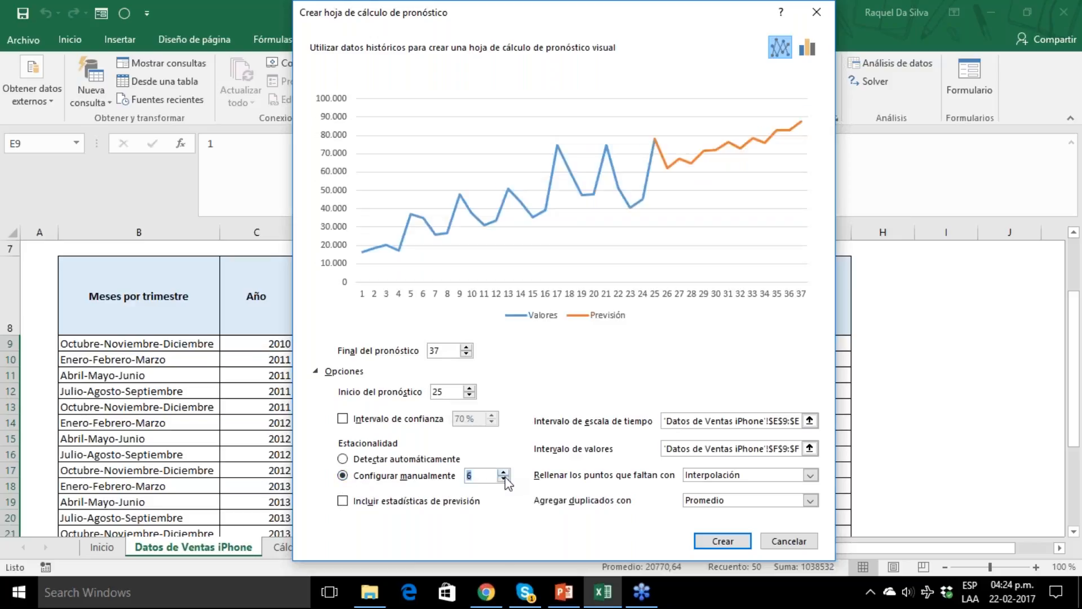
{"action": "left_click", "coordinate": [504, 479]}
{"action": "left_click", "coordinate": [504, 479]}
{"action": "left_click", "coordinate": [504, 479]}
{"action": "left_click", "coordinate": [504, 479]}
{"action": "left_click", "coordinate": [505, 480]}
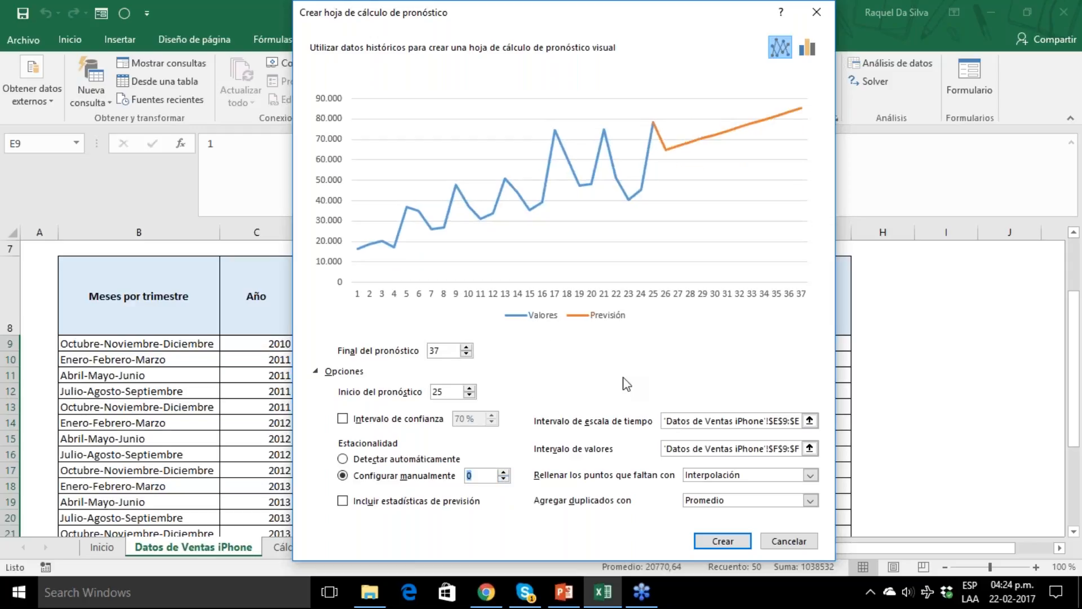
- Raise the manual seasonality to 4 and return the seasonality to automatic detection
{"action": "left_click", "coordinate": [505, 472]}
{"action": "left_click", "coordinate": [504, 472]}
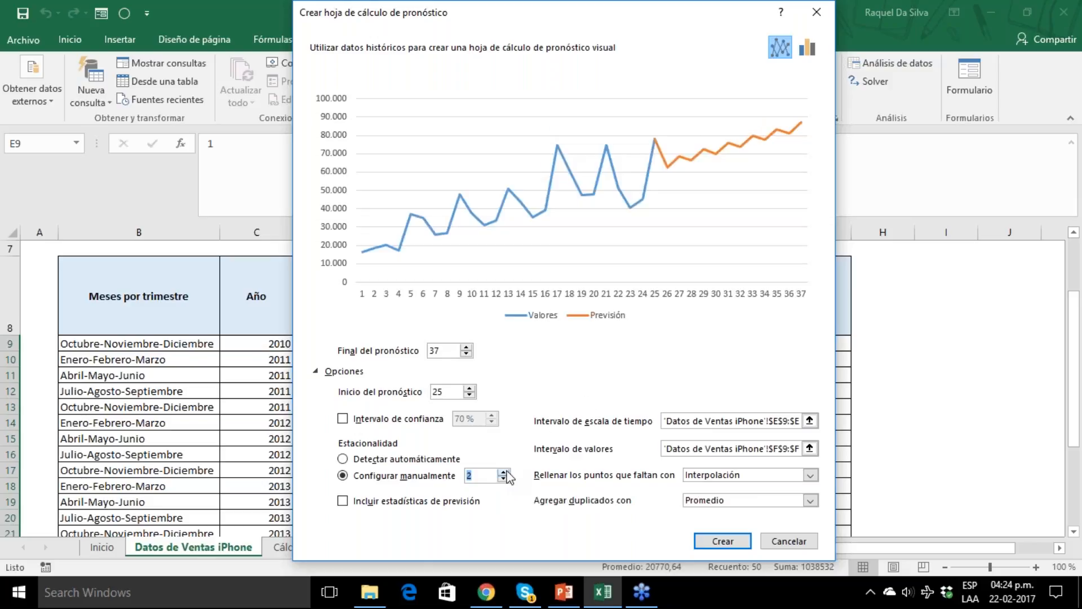
{"action": "left_click", "coordinate": [503, 471]}
{"action": "left_click", "coordinate": [503, 471]}
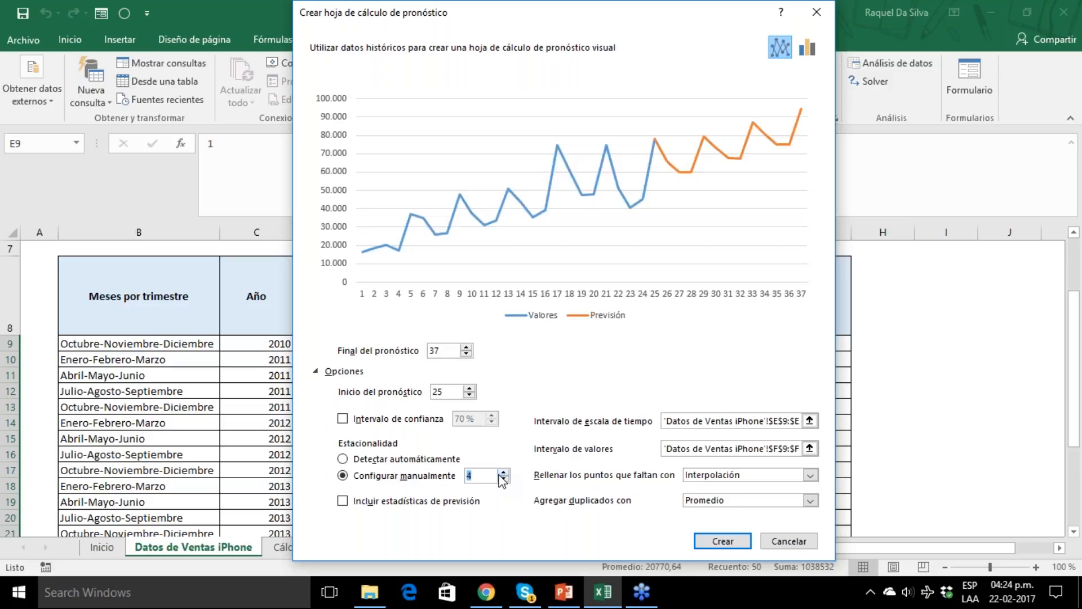
{"action": "left_click", "coordinate": [344, 459]}
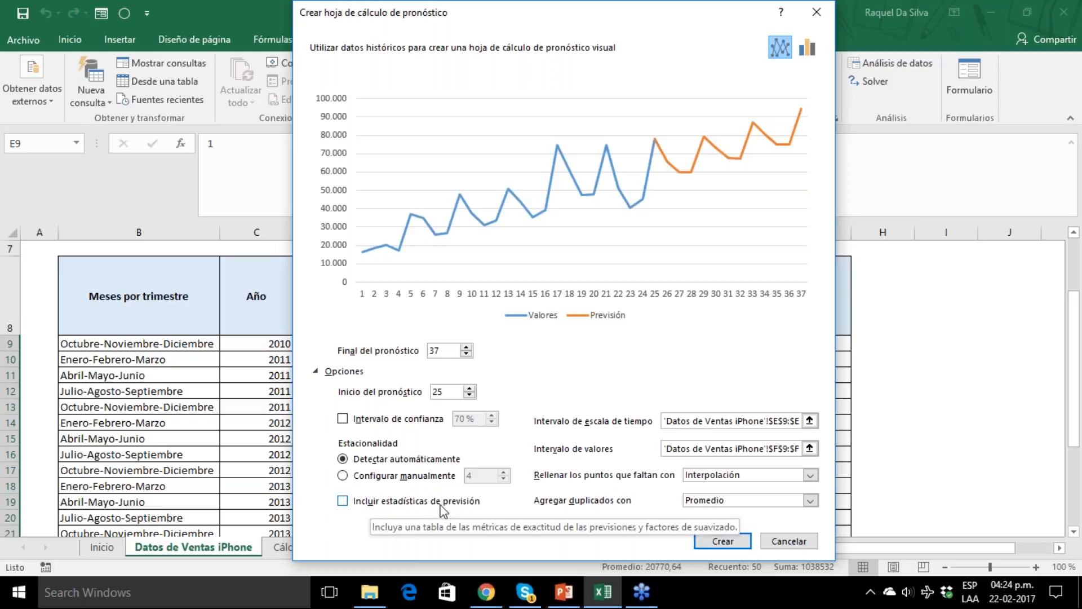
- Include the forecast statistics, keeping Interpolación for missing points and Promedio for aggregating duplicates
{"action": "left_click", "coordinate": [376, 515]}
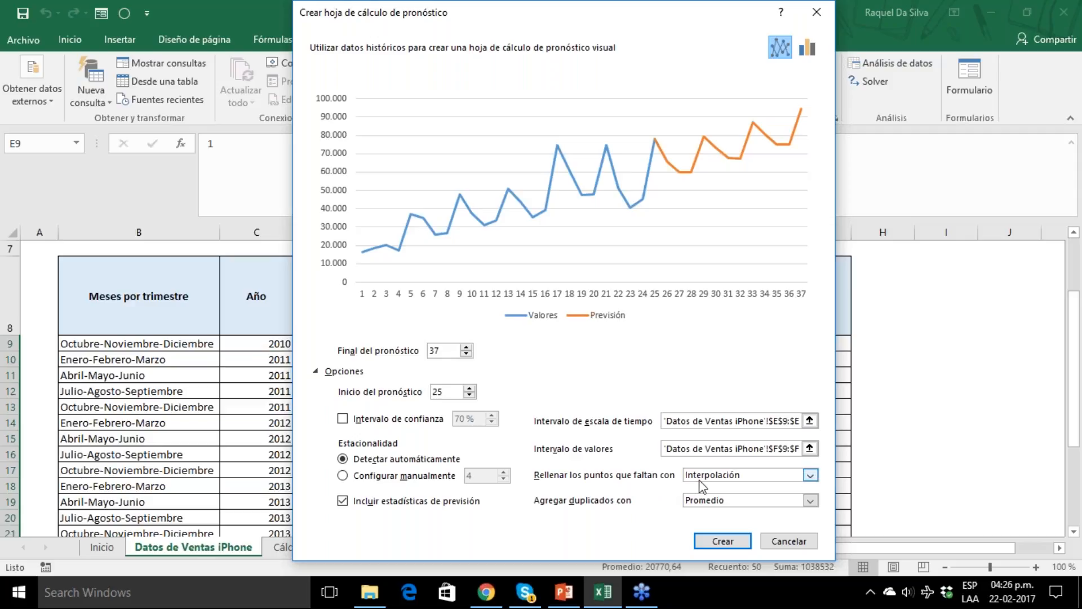
{"action": "left_click", "coordinate": [809, 476]}
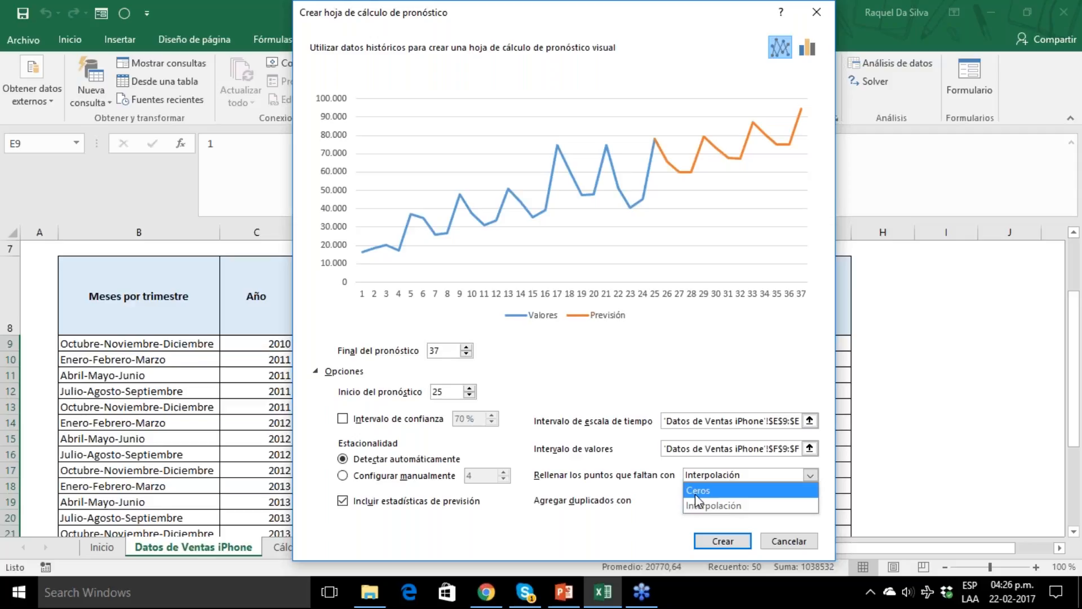
{"action": "left_click", "coordinate": [706, 507]}
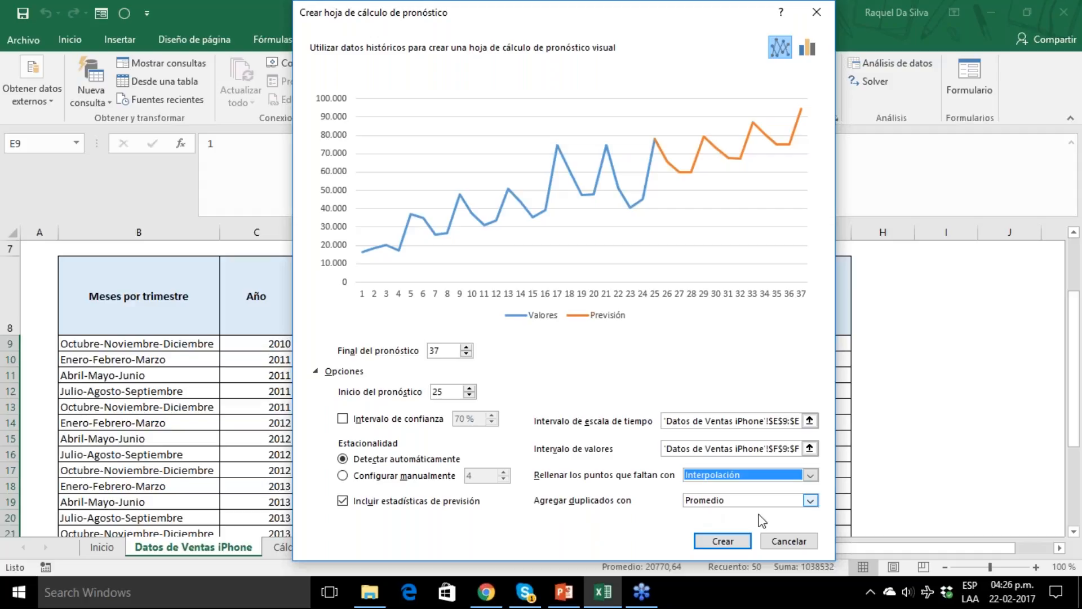
{"action": "left_click", "coordinate": [809, 500]}
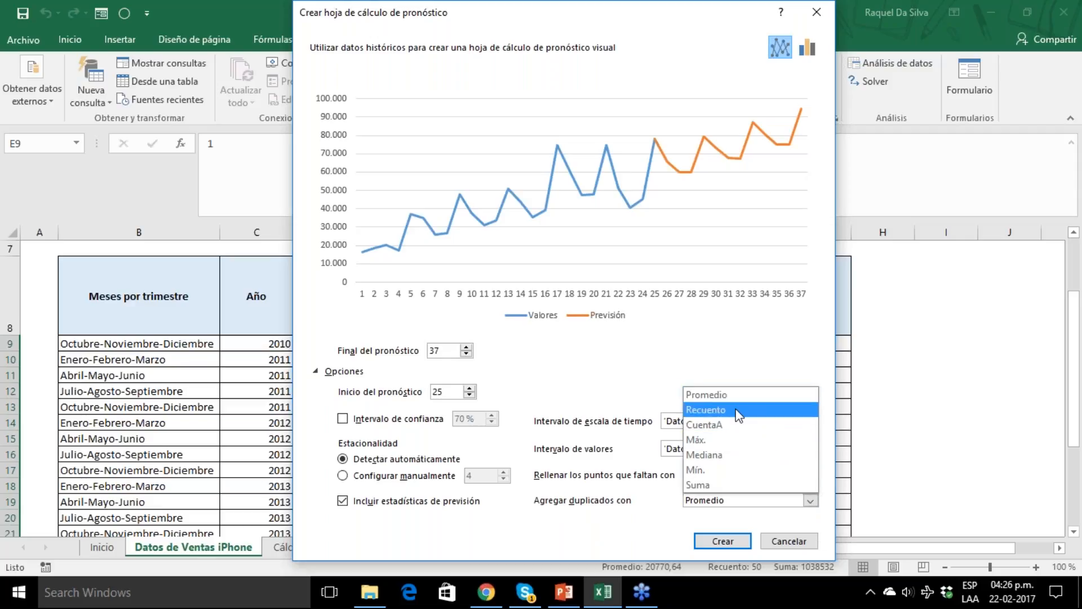
{"action": "left_click", "coordinate": [710, 393]}
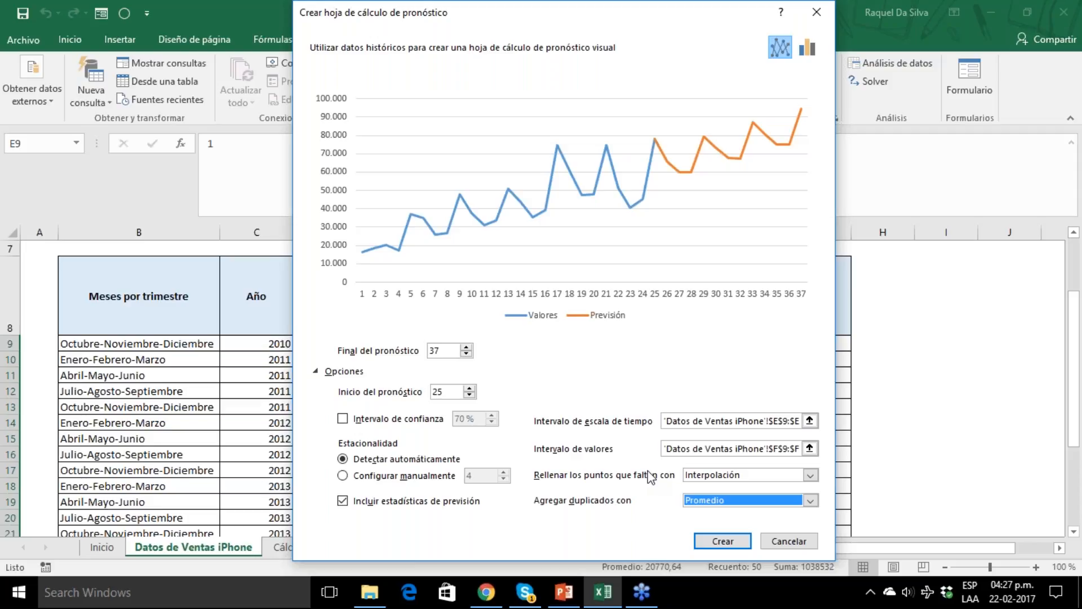
- Create the forecast sheet and move its chart below the statistics table
{"action": "mouse_move", "coordinate": [560, 18]}
{"action": "left_mouse_down"}
{"action": "mouse_move", "coordinate": [559, 8]}
{"action": "mouse_move", "coordinate": [555, 26]}
{"action": "left_mouse_up"}
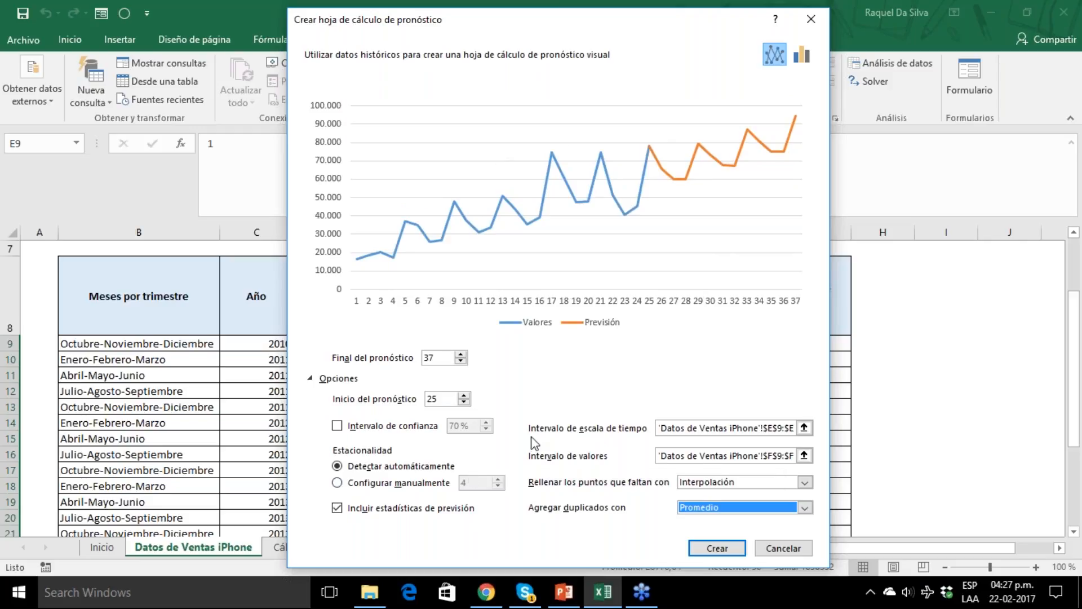
{"action": "left_click", "coordinate": [717, 549]}
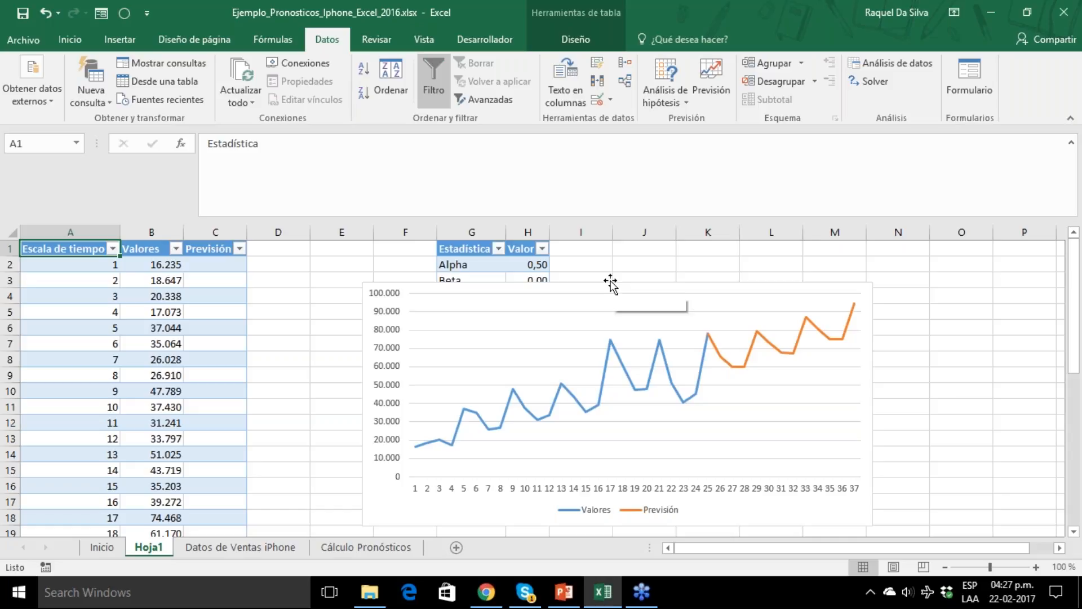
{"action": "left_click_drag", "start_coordinate": [611, 282], "coordinate": [598, 385]}
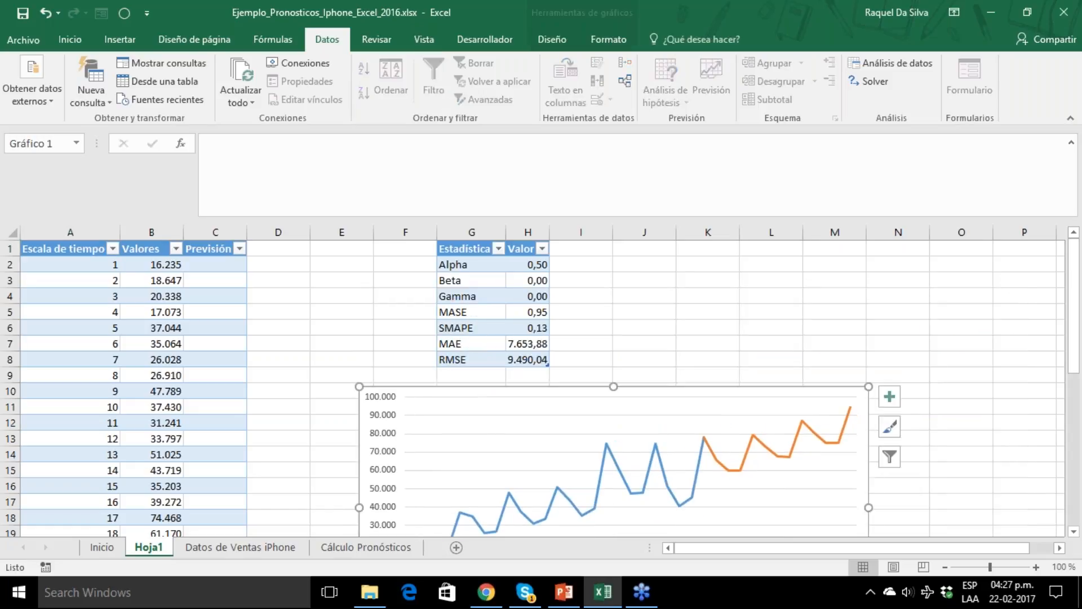
- Examine the new sheet's data table and chart down to the first forecast rows
{"action": "left_click", "coordinate": [1074, 531]}
{"action": "left_click", "coordinate": [1074, 531]}
{"action": "left_click", "coordinate": [1074, 532]}
{"action": "left_click", "coordinate": [1074, 532]}
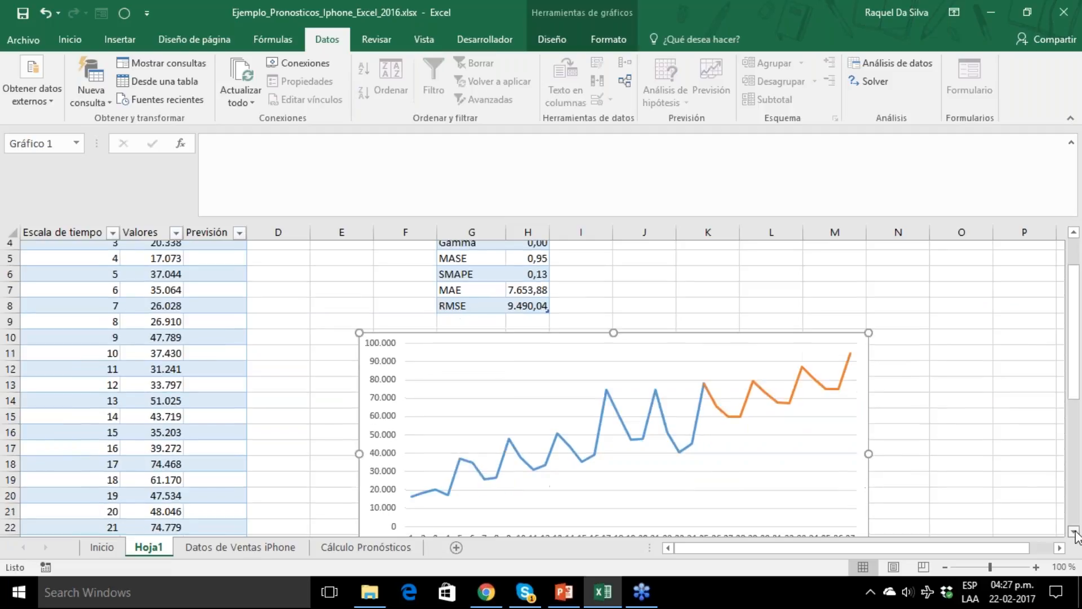
{"action": "left_click", "coordinate": [1074, 532]}
{"action": "left_click", "coordinate": [1074, 531]}
{"action": "left_click", "coordinate": [1074, 532]}
{"action": "left_click", "coordinate": [1074, 532]}
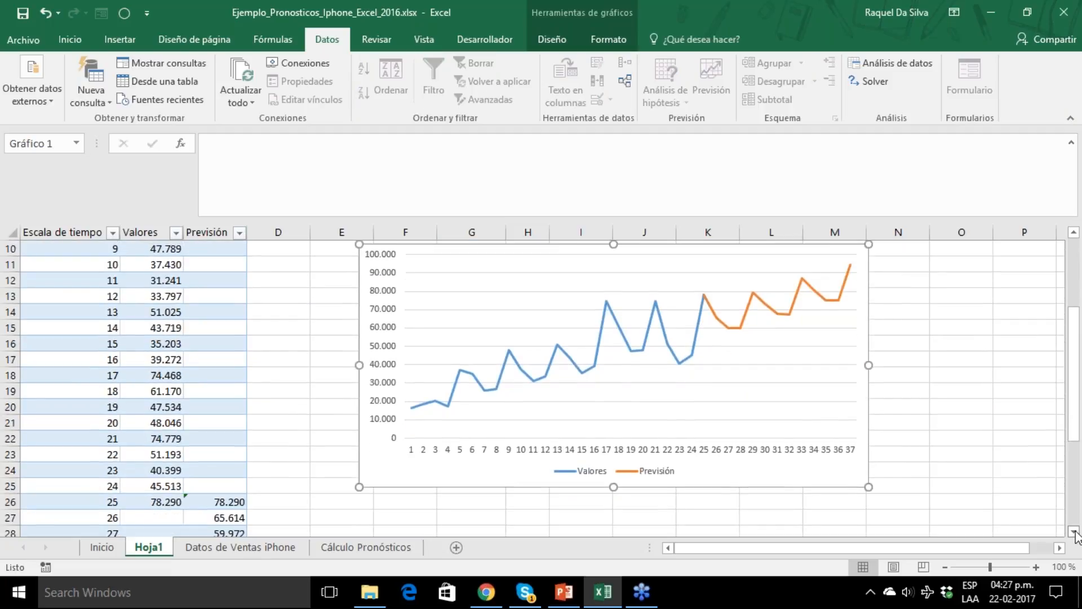
{"action": "left_click_drag", "start_coordinate": [1074, 420], "coordinate": [1077, 341]}
- Go through the historical sales in the Valores column down to the rows holding only forecasts
{"action": "left_click", "coordinate": [89, 263]}
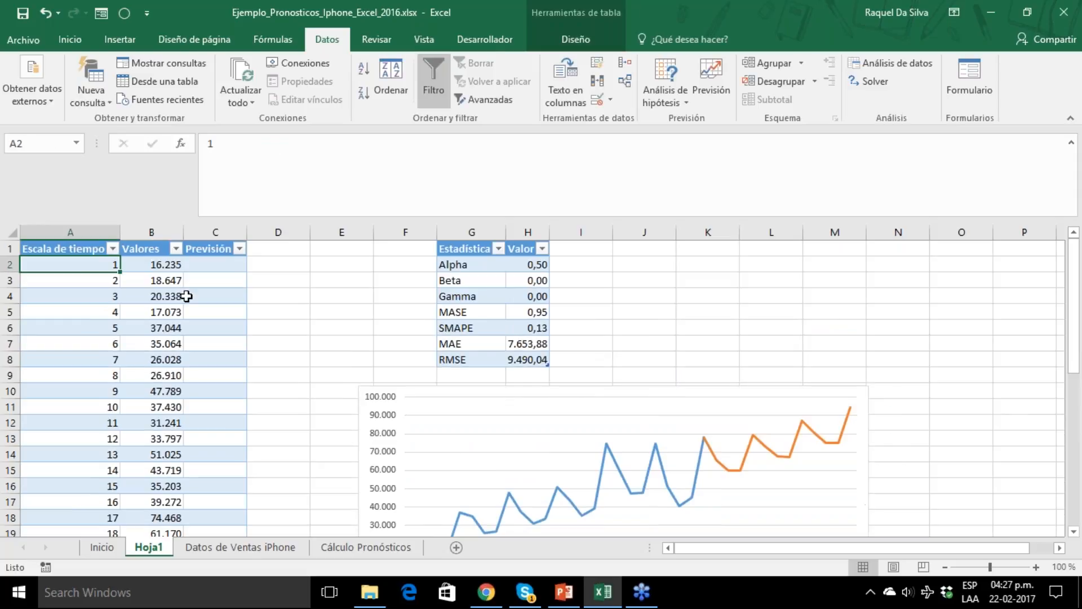
{"action": "key", "text": "Right"}
{"action": "key", "text": "Down"}
{"action": "key", "text": "Down"}
{"action": "key", "text": "Down"}
{"action": "key", "text": "Down"}
{"action": "key", "text": "Down"}
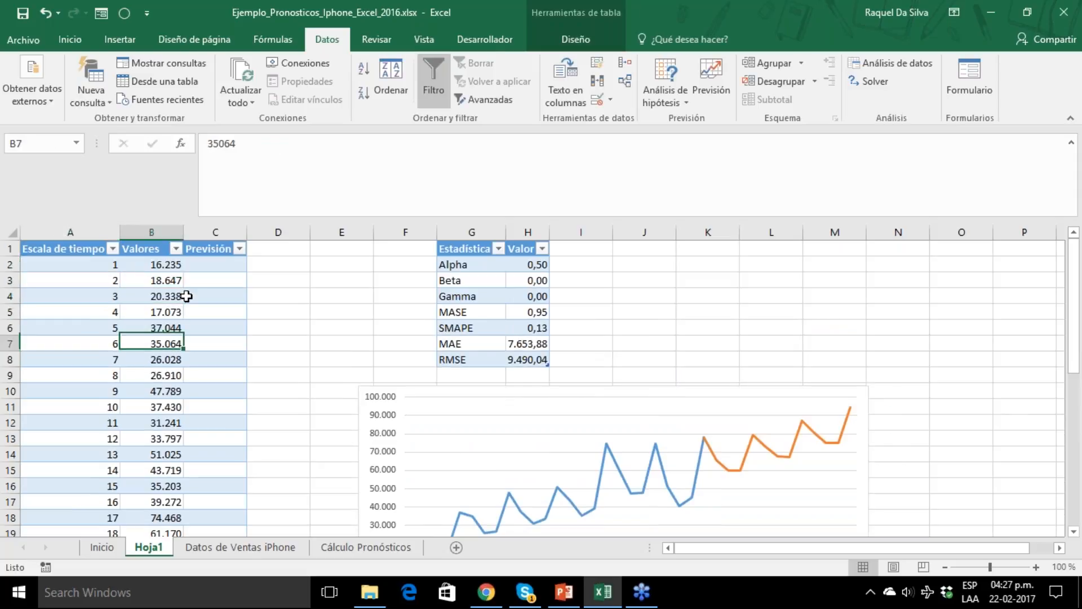
{"action": "key", "text": "Down"}
{"action": "key", "text": "Down"}
{"action": "key", "text": "Down"}
{"action": "key", "text": "Down"}
{"action": "key", "text": "Down"}
{"action": "key", "text": "Down"}
{"action": "key", "text": "Down"}
{"action": "key", "text": "Down"}
{"action": "key", "text": "Down"}
{"action": "key", "text": "Down"}
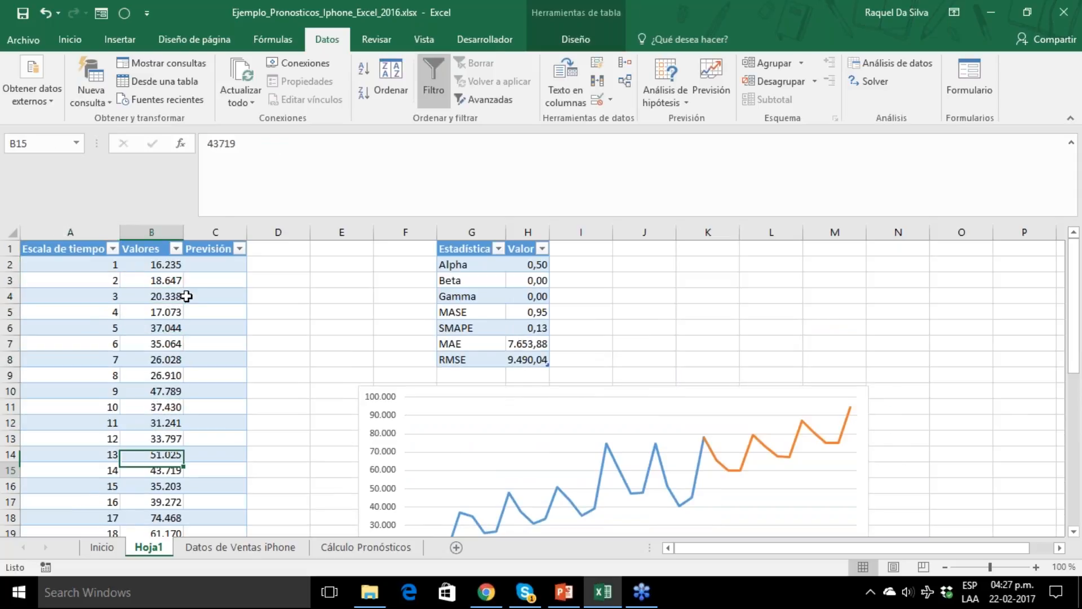
{"action": "key", "text": "Down"}
{"action": "key", "text": "Down"}
{"action": "key", "text": "Down"}
{"action": "key", "text": "Down"}
{"action": "key", "text": "Down"}
{"action": "key", "text": "Down"}
{"action": "key", "text": "Down"}
{"action": "key", "text": "Down"}
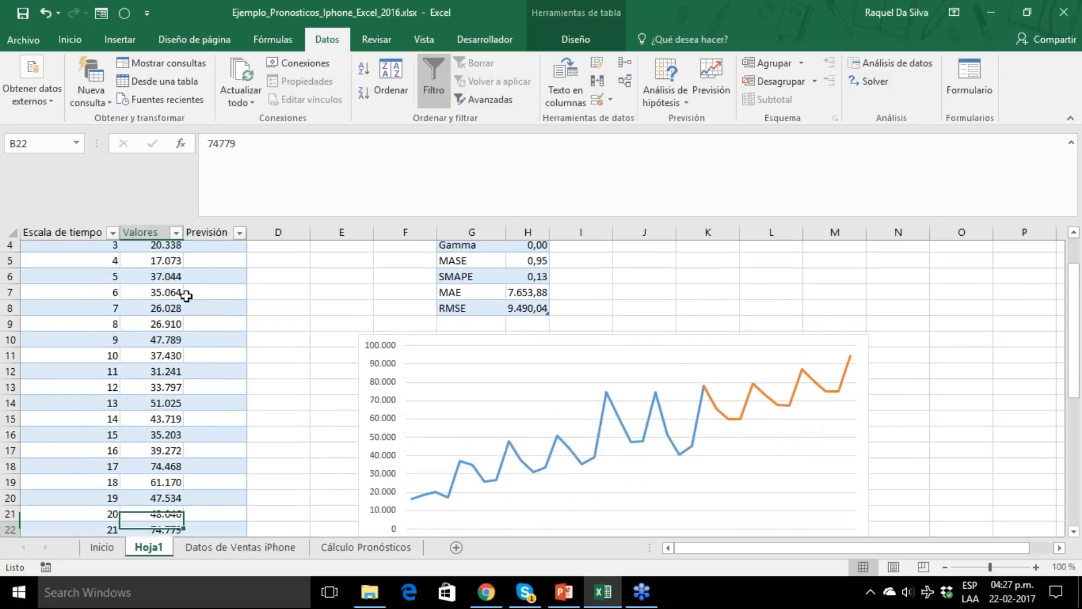
{"action": "key", "text": "Down"}
{"action": "key", "text": "Down"}
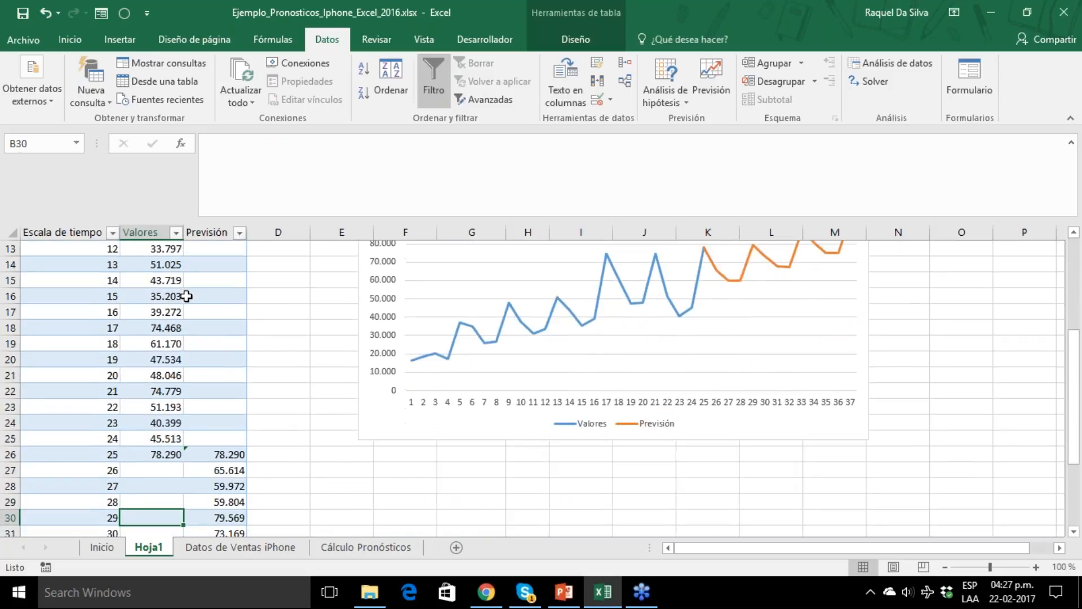
- Inspect the forecast formula in C27 and the chart's Valores and Previsión series
{"action": "left_click", "coordinate": [219, 470]}
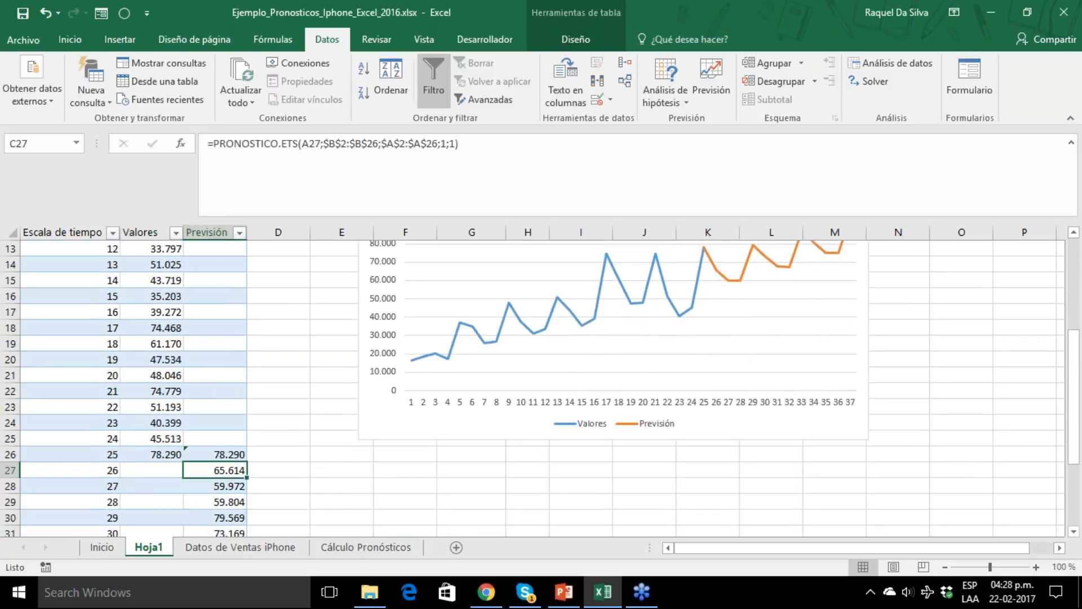
{"action": "left_click", "coordinate": [646, 303]}
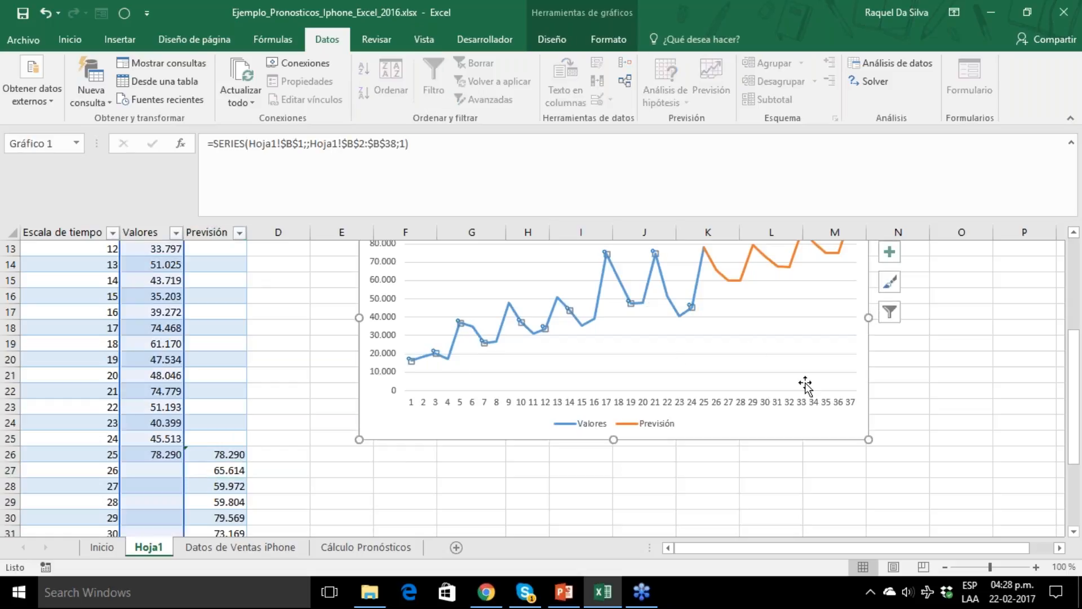
{"action": "left_click_drag", "start_coordinate": [1076, 429], "coordinate": [1078, 391]}
{"action": "left_click", "coordinate": [740, 374]}
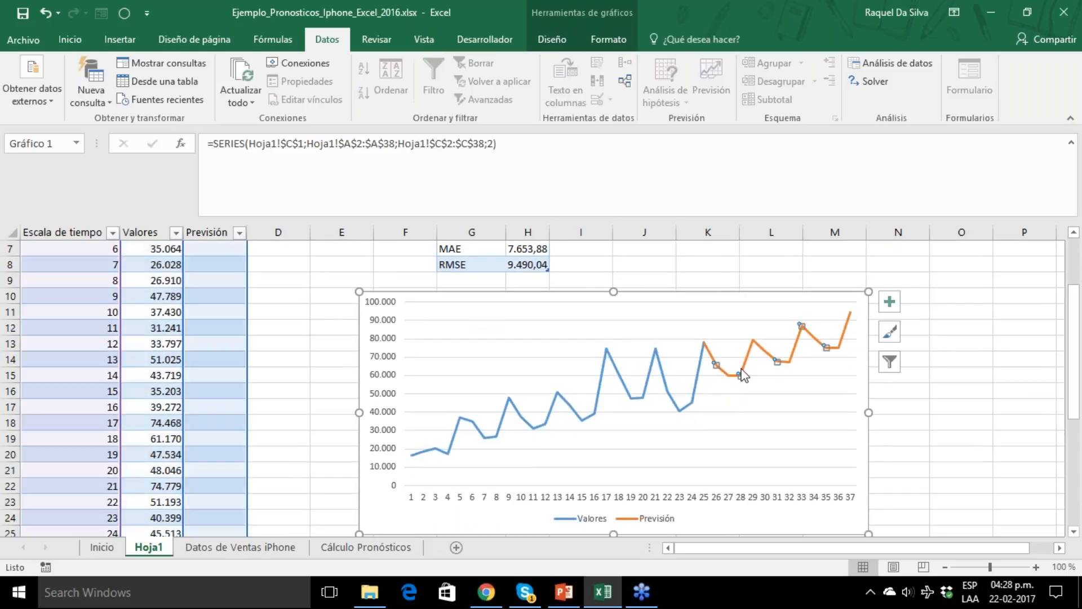
{"action": "left_click_drag", "start_coordinate": [1076, 372], "coordinate": [1076, 428]}
{"action": "left_click", "coordinate": [217, 454]}
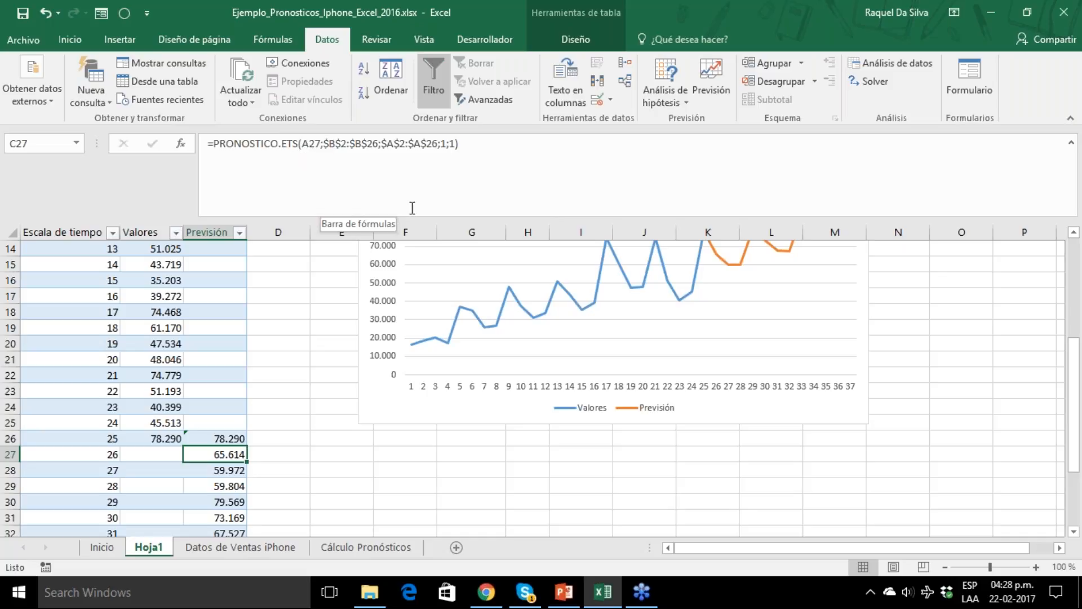
- Widen columns G and H so that the statistics table has more room
{"action": "left_click_drag", "start_coordinate": [1075, 445], "coordinate": [1077, 341]}
{"action": "left_click_drag", "start_coordinate": [472, 252], "coordinate": [527, 359]}
{"action": "left_click", "coordinate": [609, 308]}
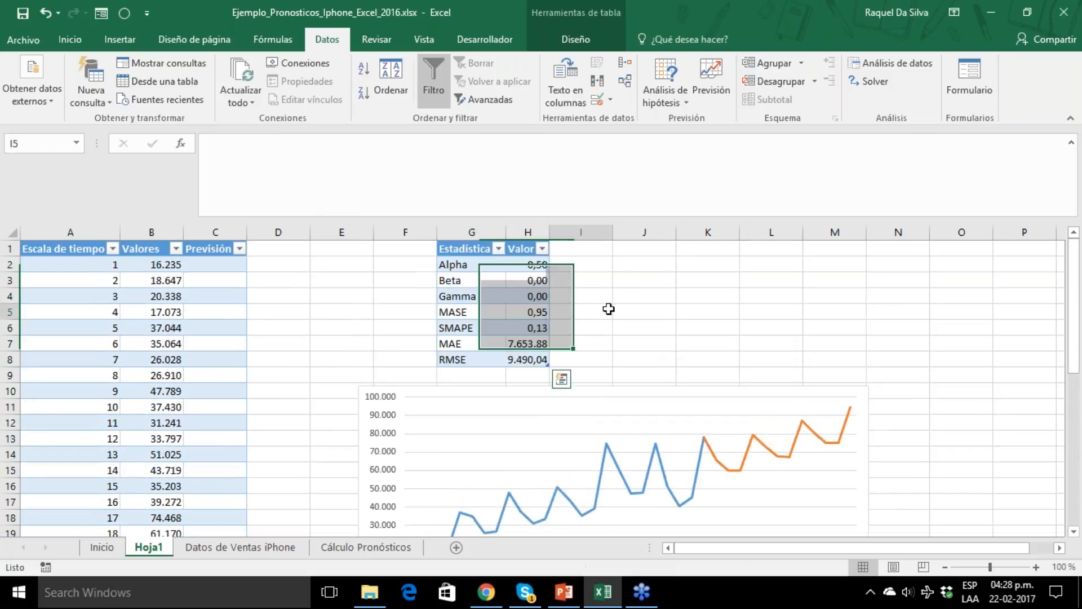
{"action": "left_click_drag", "start_coordinate": [550, 232], "coordinate": [572, 232]}
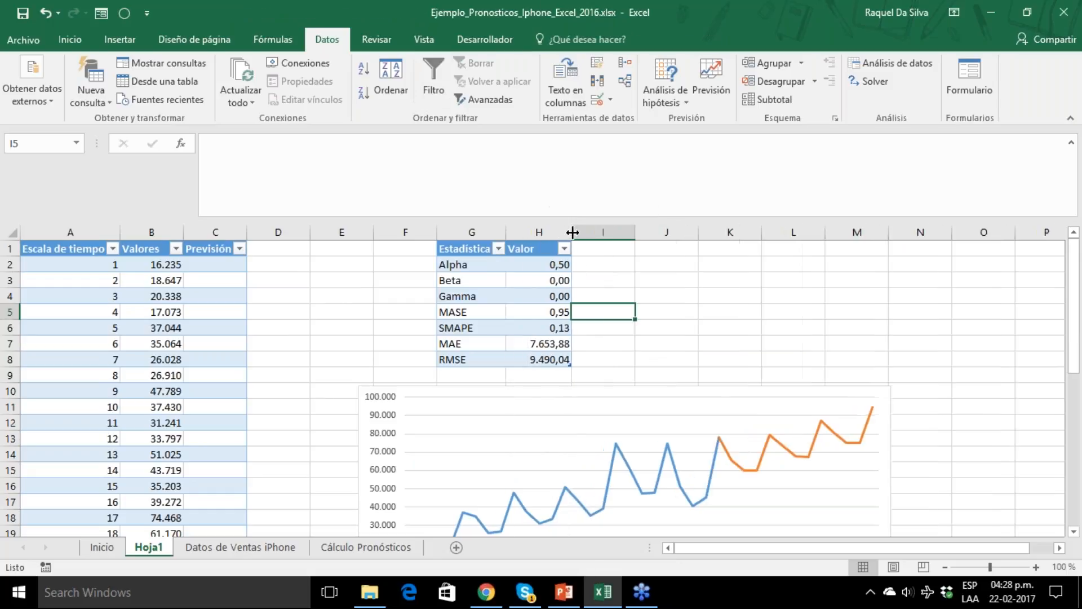
{"action": "left_click_drag", "start_coordinate": [504, 232], "coordinate": [513, 232]}
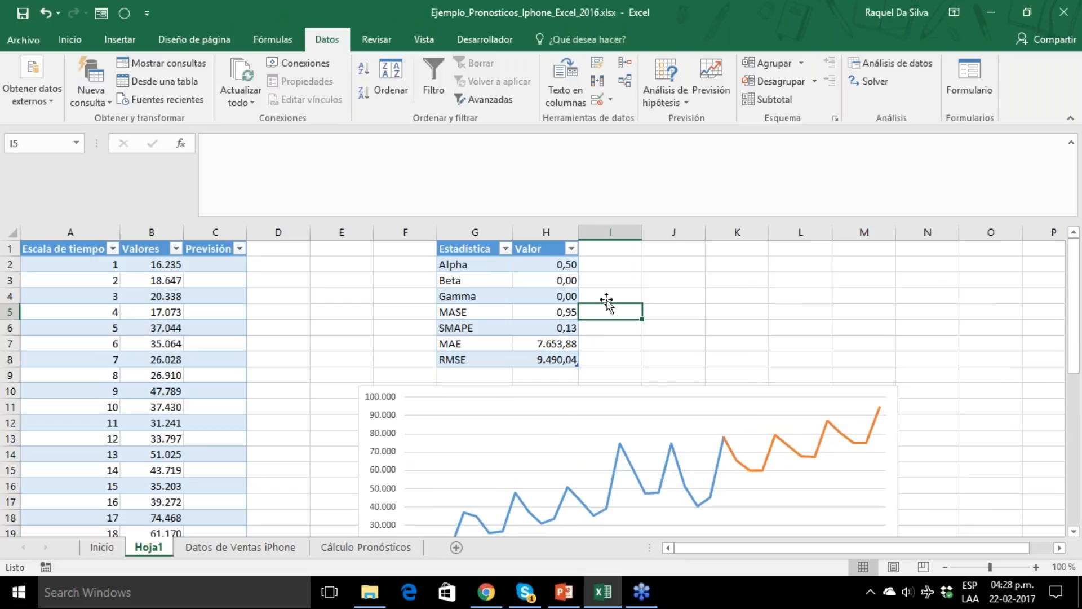
- Show the Alpha, Beta and Gamma values in the statistics table with four decimal places
{"action": "left_click_drag", "start_coordinate": [561, 272], "coordinate": [560, 295]}
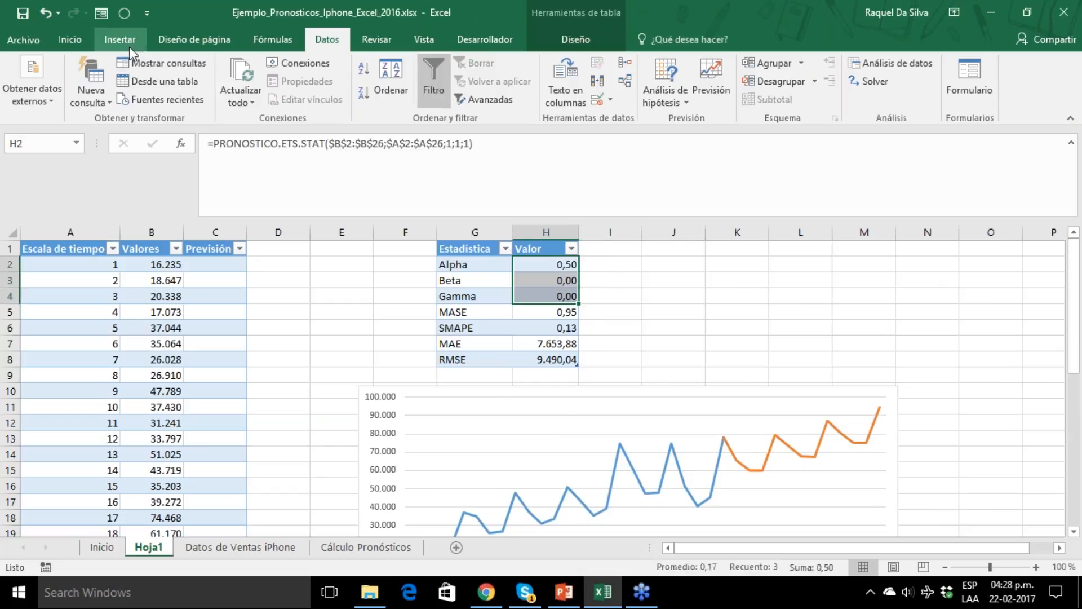
{"action": "left_click", "coordinate": [67, 45]}
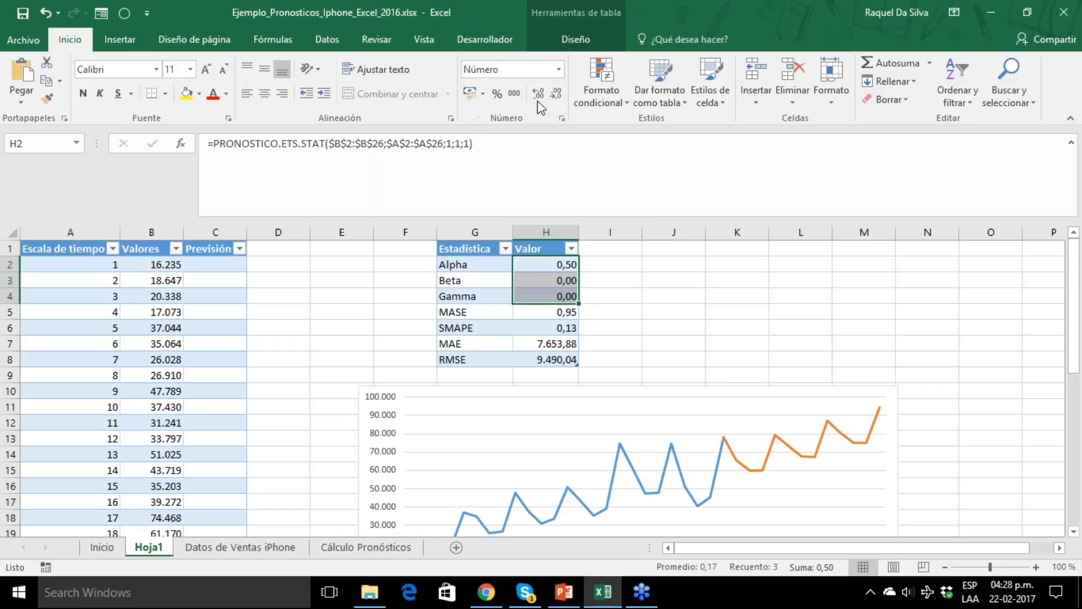
{"action": "left_click", "coordinate": [538, 94]}
{"action": "left_click", "coordinate": [538, 94]}
{"action": "left_click", "coordinate": [671, 264]}
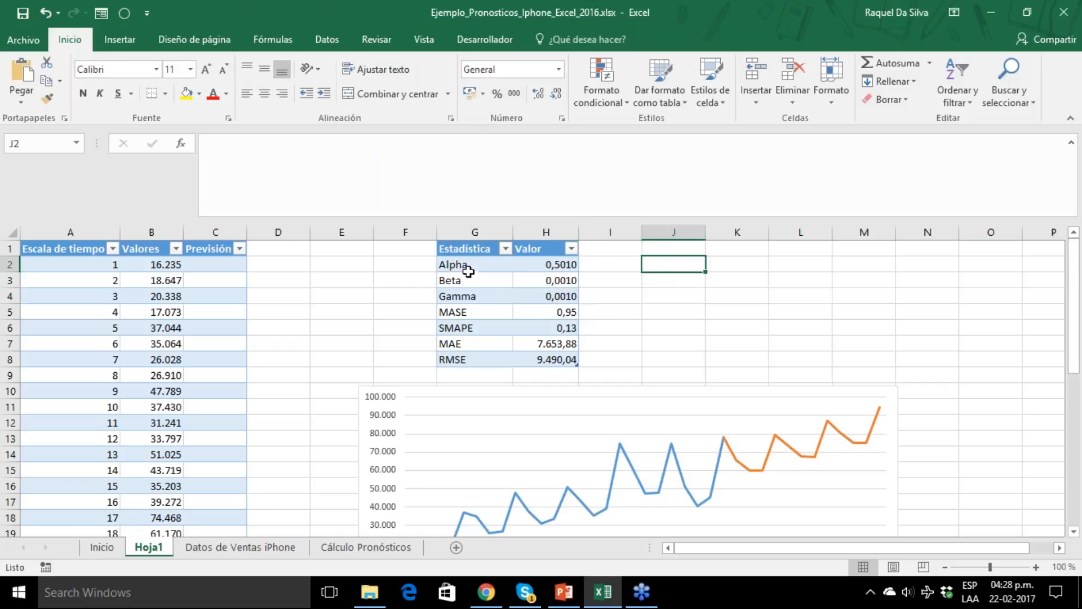
- Inspect the PRONOSTICO.ETS.STAT formulas behind the Alpha, Beta and Gamma values in H2:H4
{"action": "left_click_drag", "start_coordinate": [466, 266], "coordinate": [541, 297]}
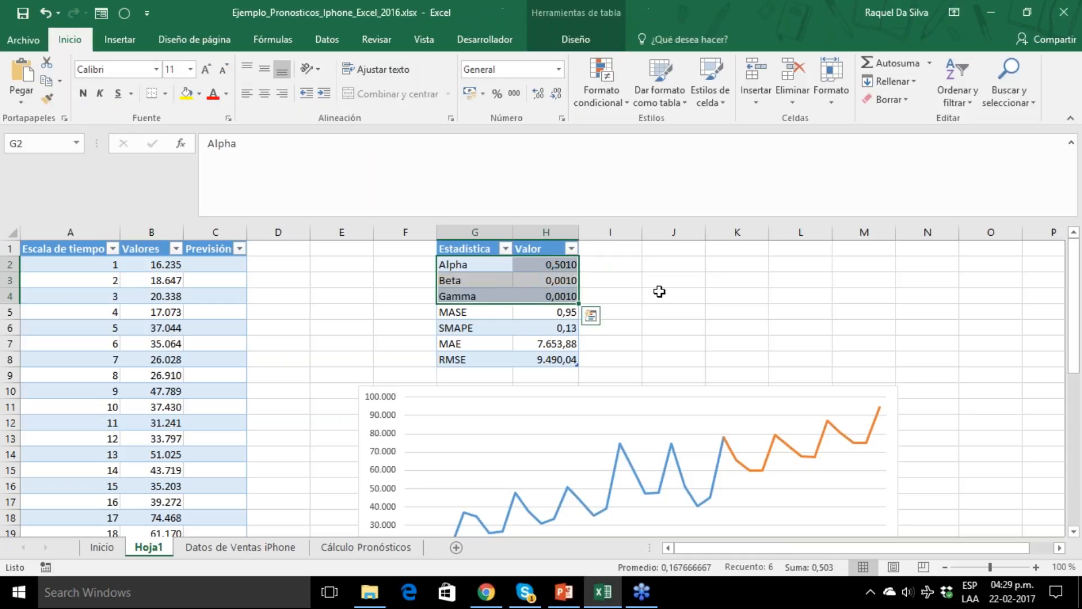
{"action": "left_click", "coordinate": [549, 265]}
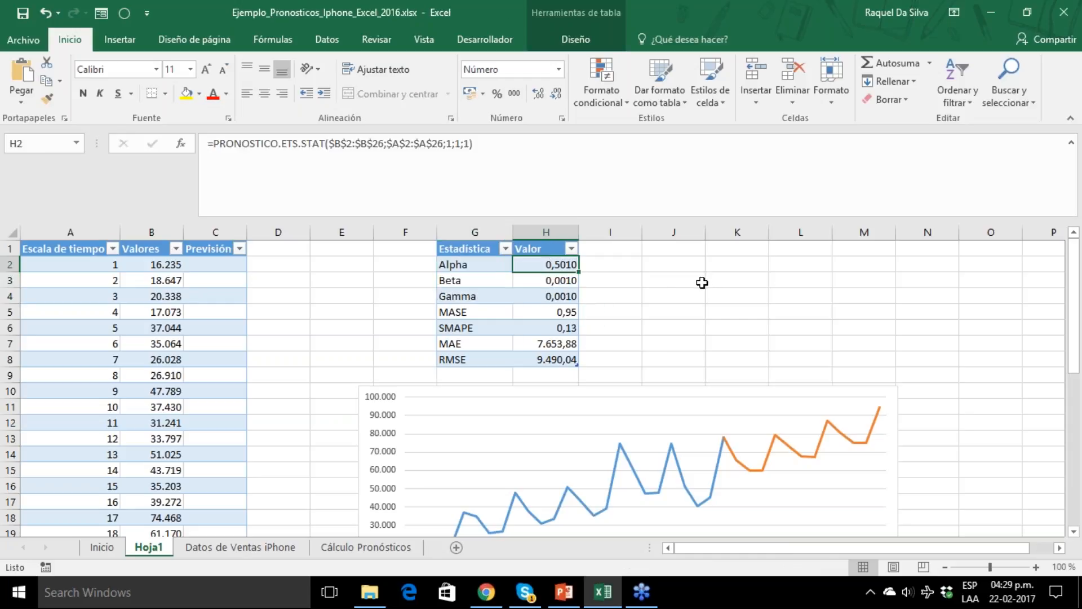
{"action": "key", "text": "Down"}
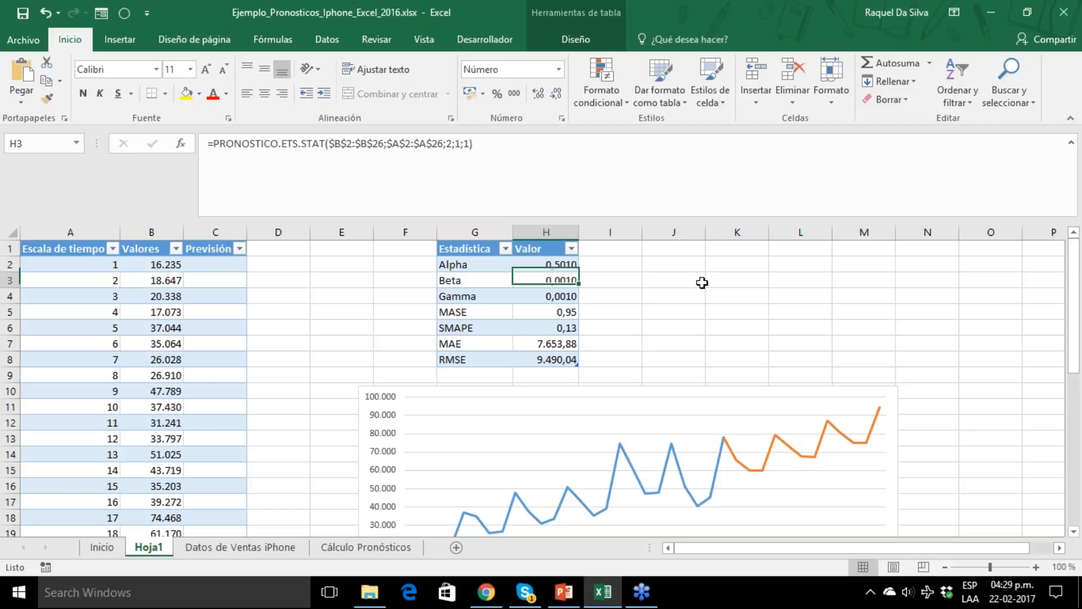
{"action": "key", "text": "Down"}
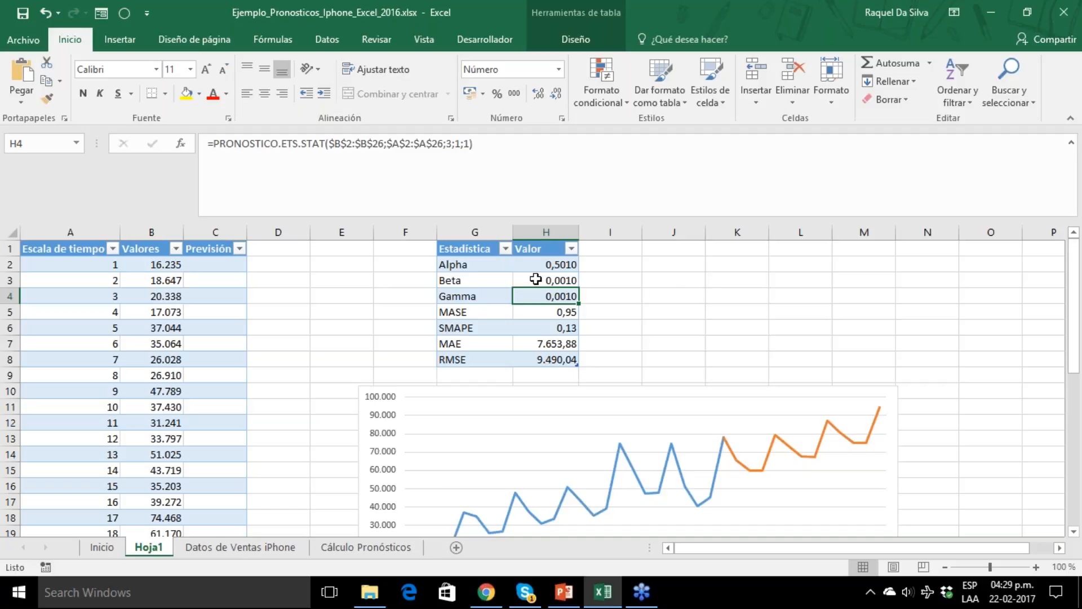
{"action": "left_click_drag", "start_coordinate": [483, 270], "coordinate": [540, 294]}
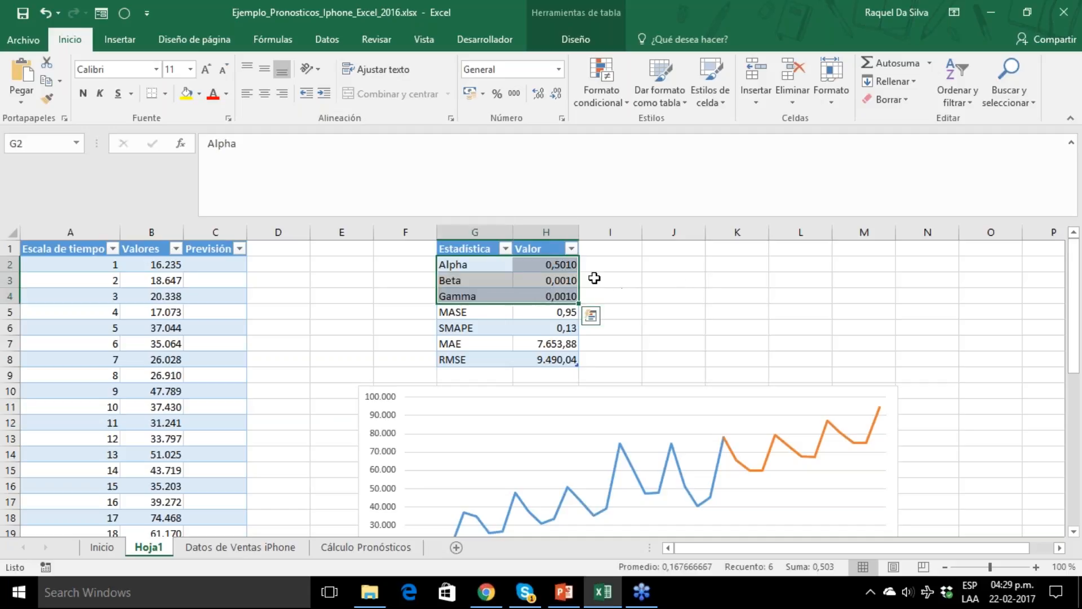
{"action": "left_click", "coordinate": [563, 268]}
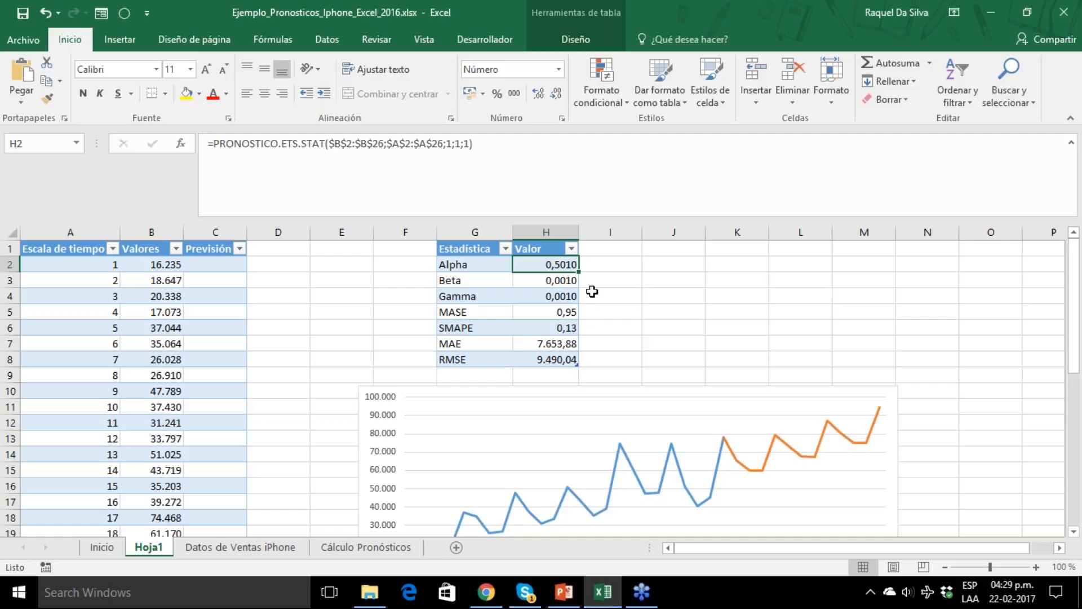
- Review the error metrics MASE, SMAPE, MAE and RMSE in the statistics table and the forecast chart below it
{"action": "left_click", "coordinate": [484, 313]}
{"action": "left_click_drag", "start_coordinate": [517, 322], "coordinate": [553, 357]}
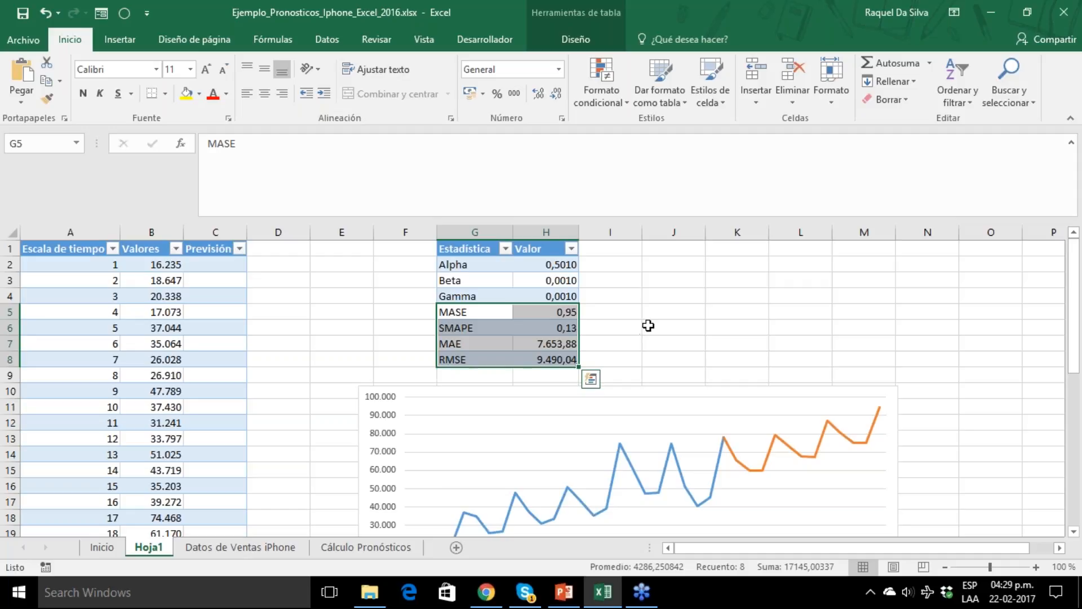
{"action": "left_click", "coordinate": [864, 326]}
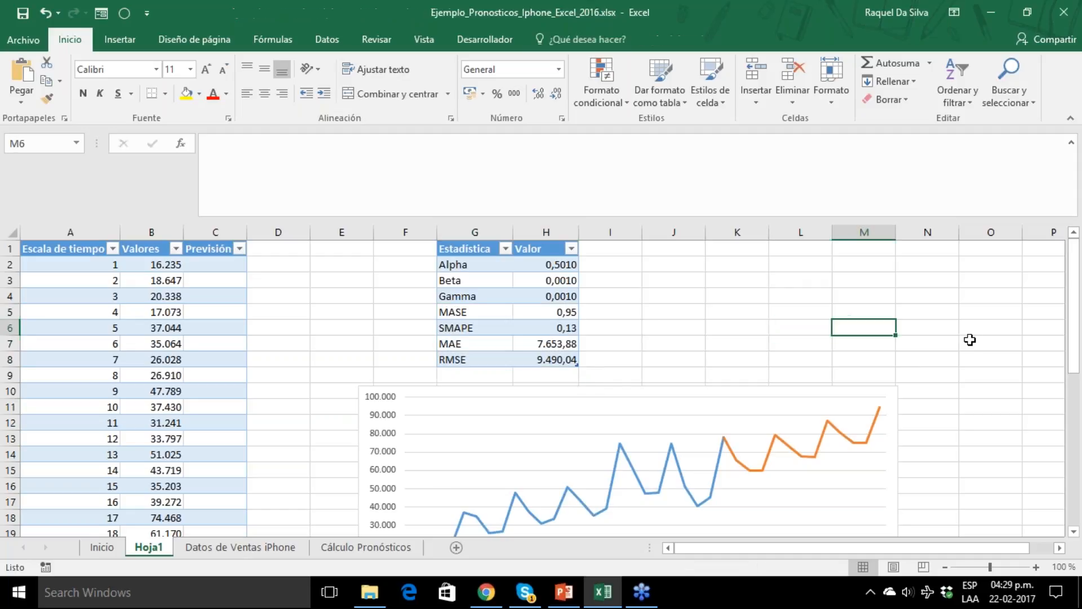
{"action": "left_click_drag", "start_coordinate": [1073, 357], "coordinate": [1074, 391]}
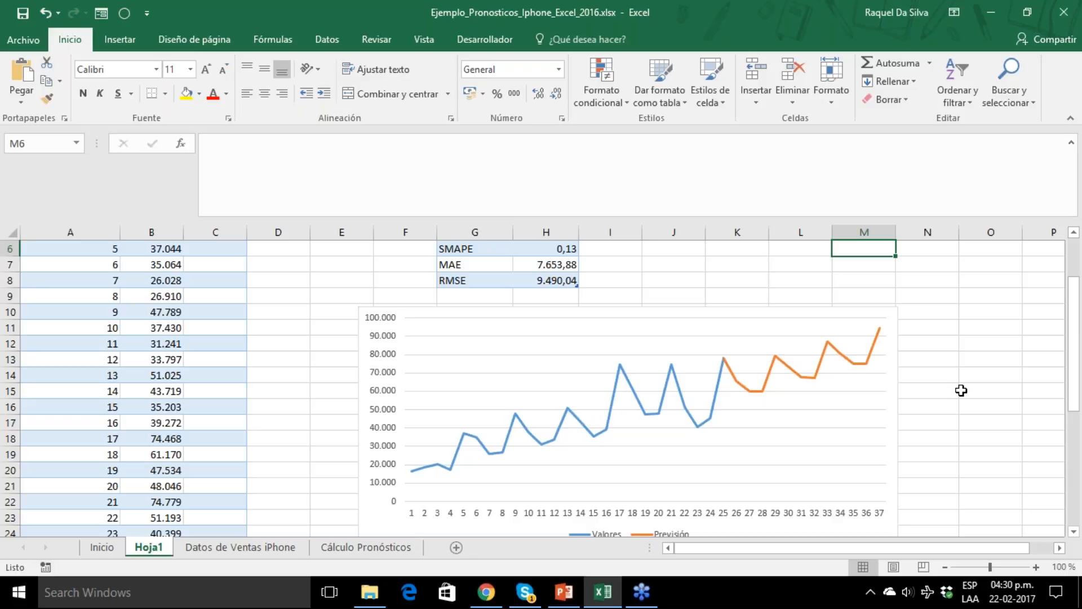
- Switch to PowerPoint and present from slide 15 up to the slide listing the PRONOSTICO functions
{"action": "left_click", "coordinate": [564, 591]}
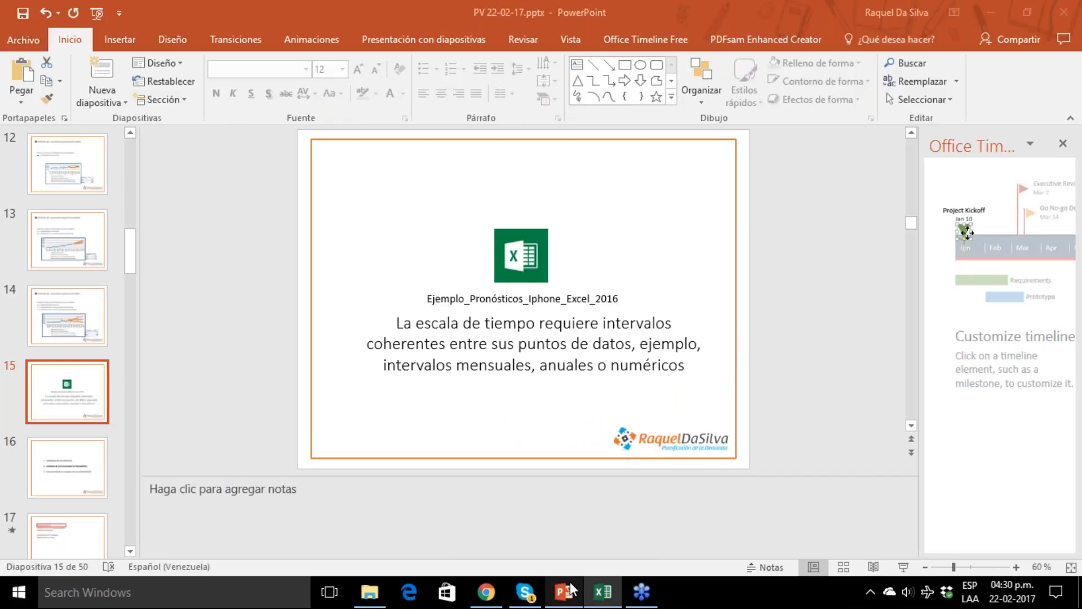
{"action": "left_click", "coordinate": [903, 566]}
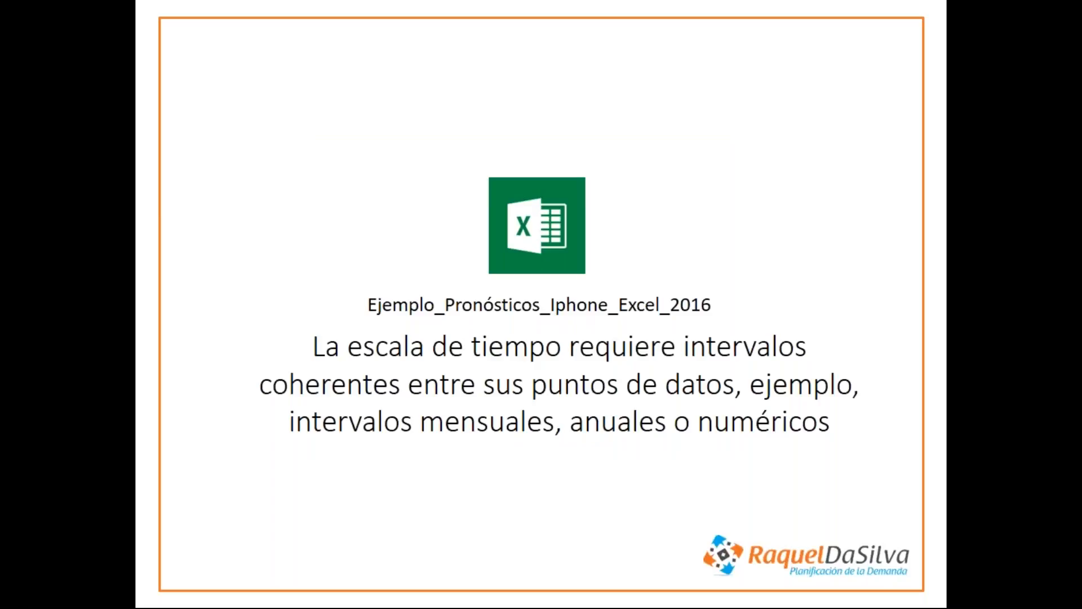
{"action": "key", "text": "Right"}
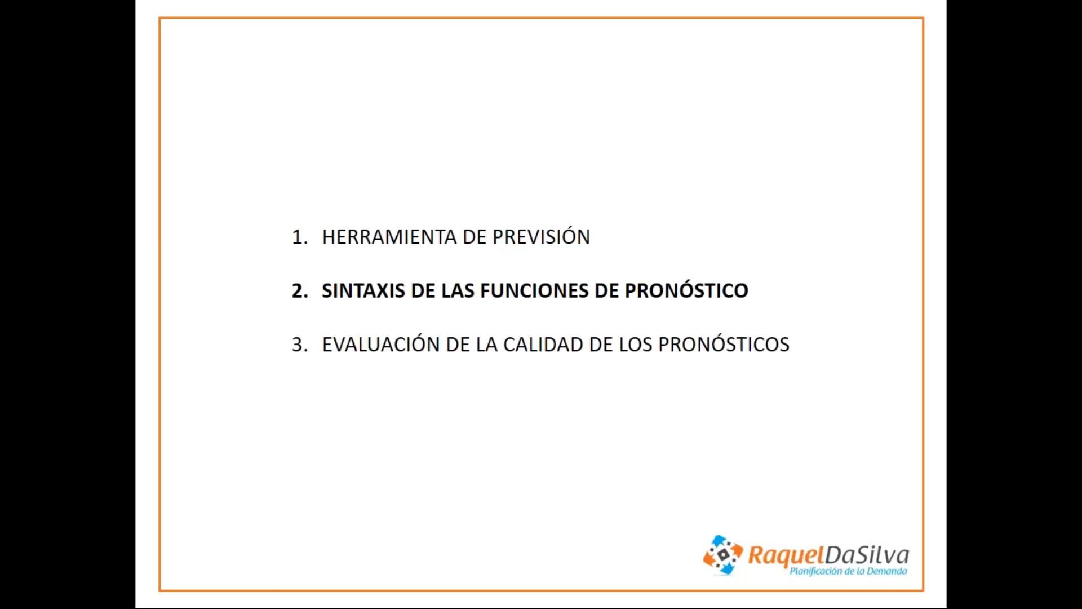
{"action": "key", "text": "Right"}
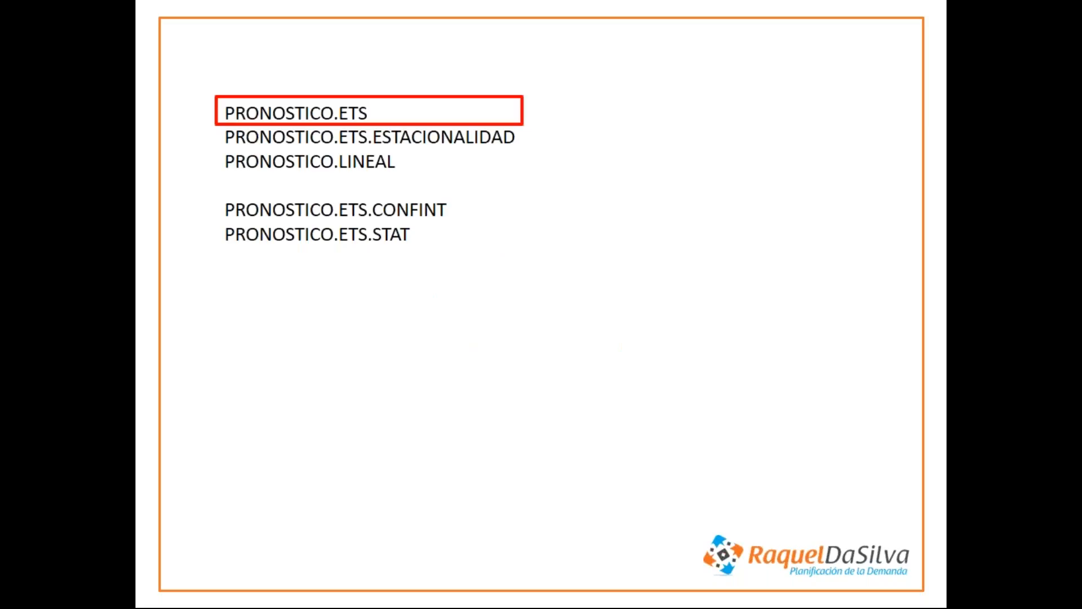
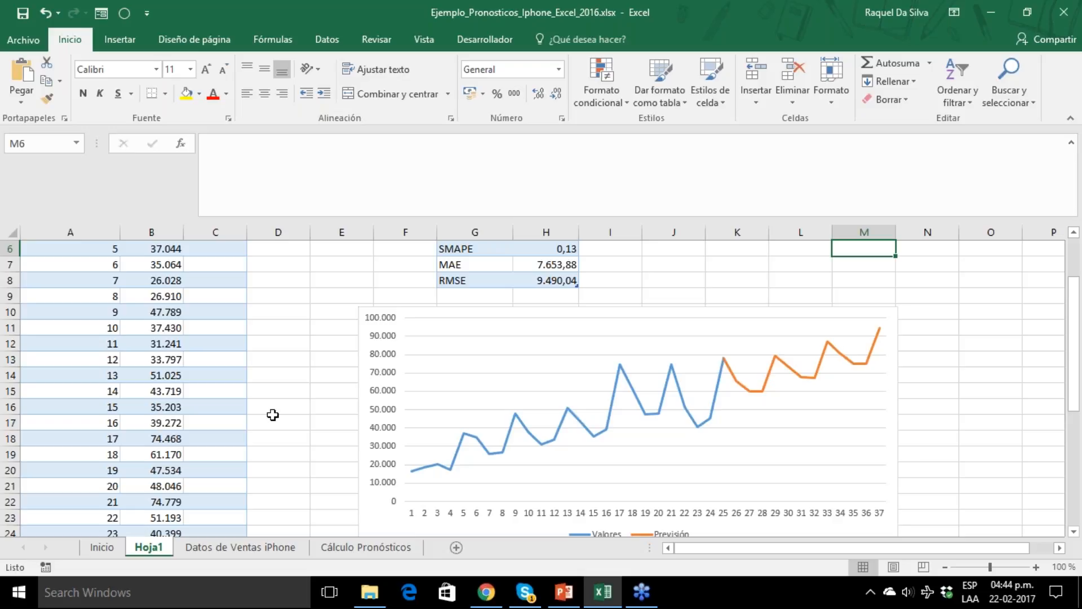
- Open the Cálculo Pronósticos sheet in Excel and go back to period 1 of the iPhone data
{"action": "left_click", "coordinate": [361, 548]}
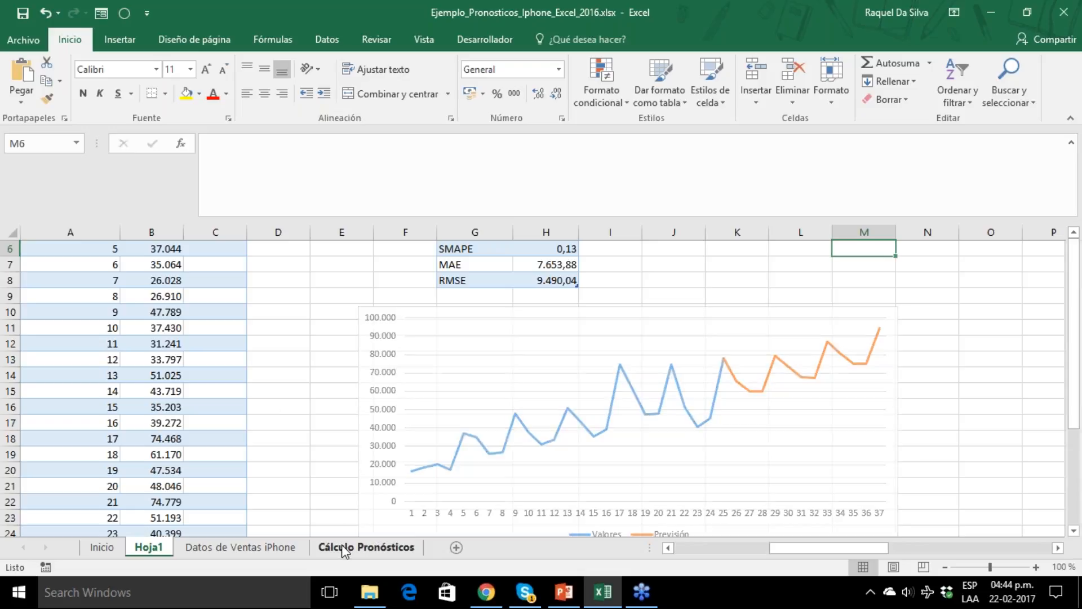
{"action": "left_click", "coordinate": [206, 337]}
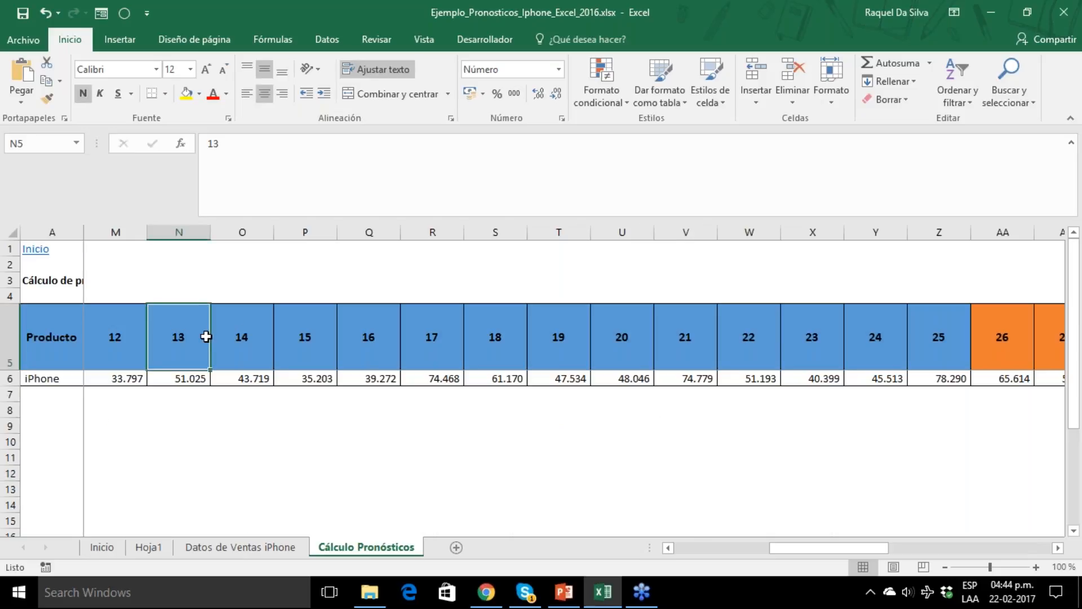
{"action": "key", "text": "Left"}
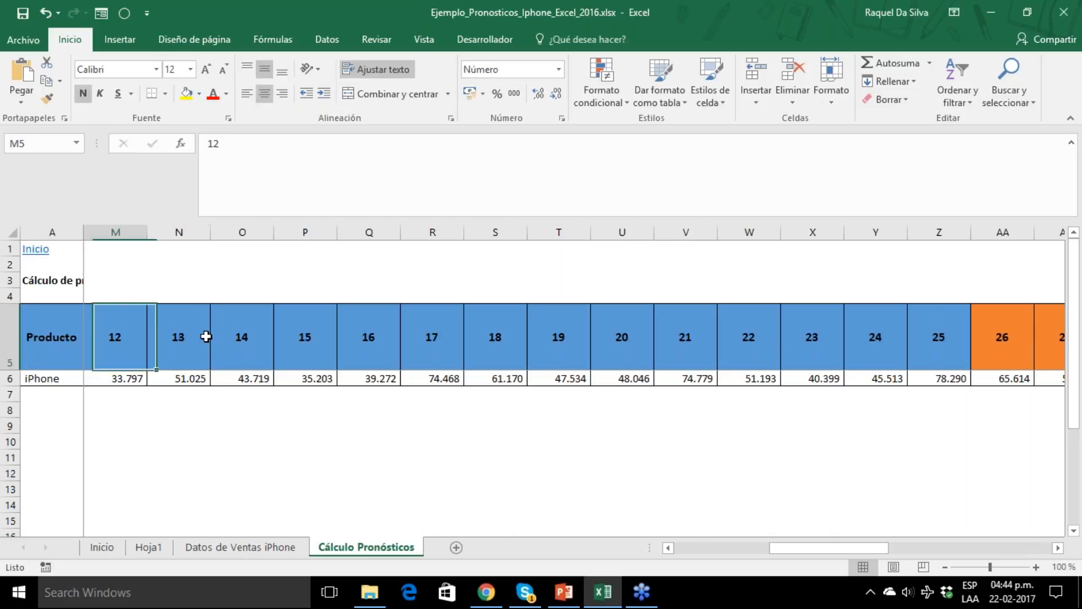
{"action": "key", "text": "Left"}
{"action": "key", "text": "Left"}
{"action": "key", "text": "Left"}
{"action": "key", "text": "Left"}
{"action": "key", "text": "Left"}
{"action": "key", "text": "Left"}
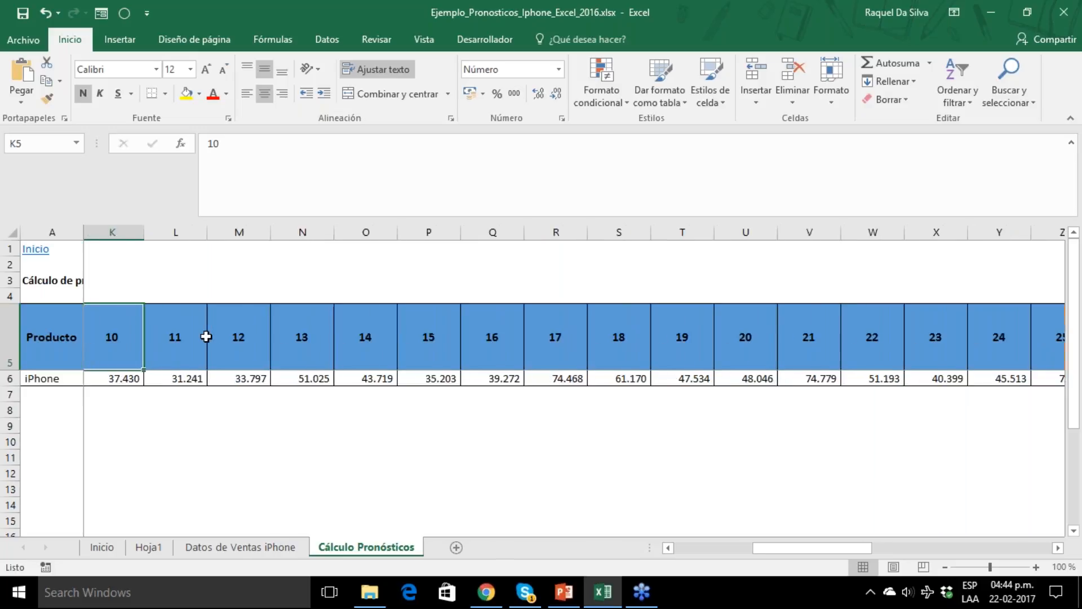
{"action": "key", "text": "Left"}
{"action": "key", "text": "Left"}
{"action": "key", "text": "Left"}
{"action": "key", "text": "Left"}
{"action": "key", "text": "Left"}
{"action": "key", "text": "Left"}
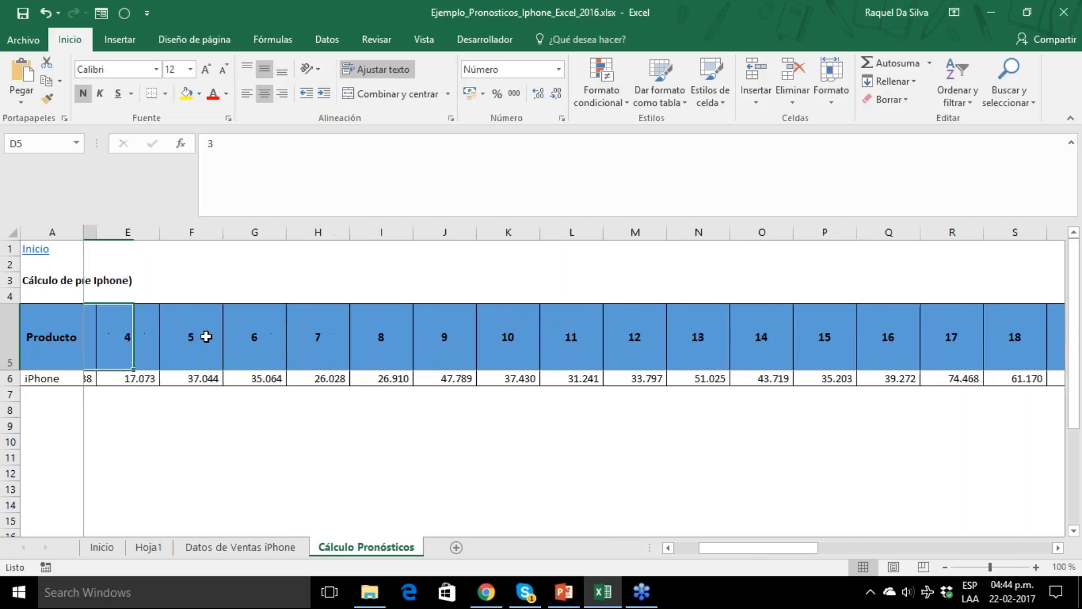
{"action": "key", "text": "Down"}
{"action": "key", "text": "Right"}
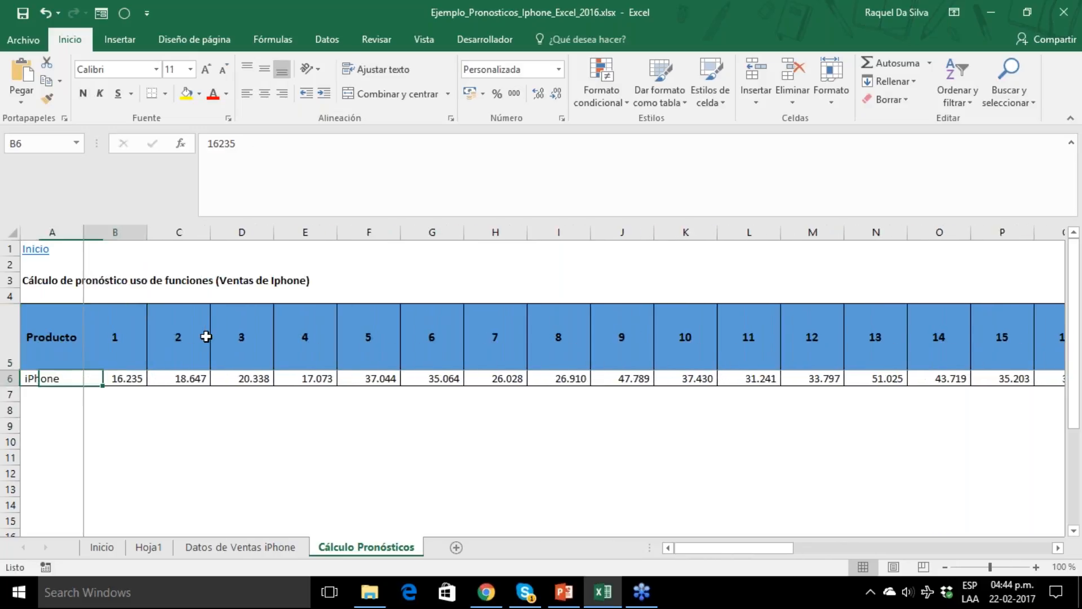
{"action": "key", "text": "Down"}
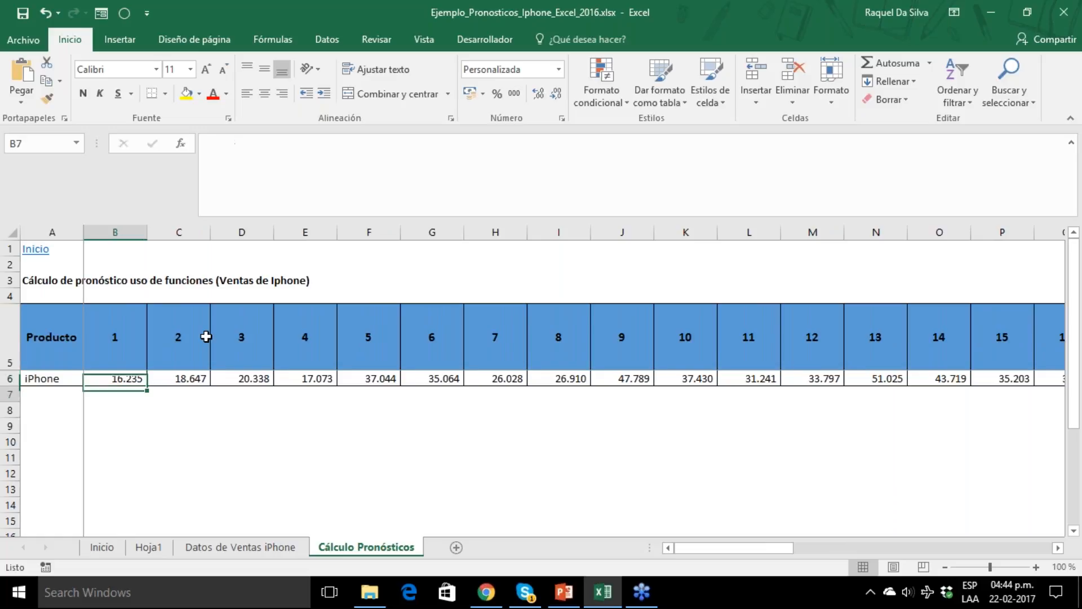
{"action": "key", "text": "Left"}
{"action": "key", "text": "Down"}
{"action": "key", "text": "Down"}
{"action": "key", "text": "Down"}
{"action": "key", "text": "Down"}
{"action": "key", "text": "Down"}
{"action": "key", "text": "Down"}
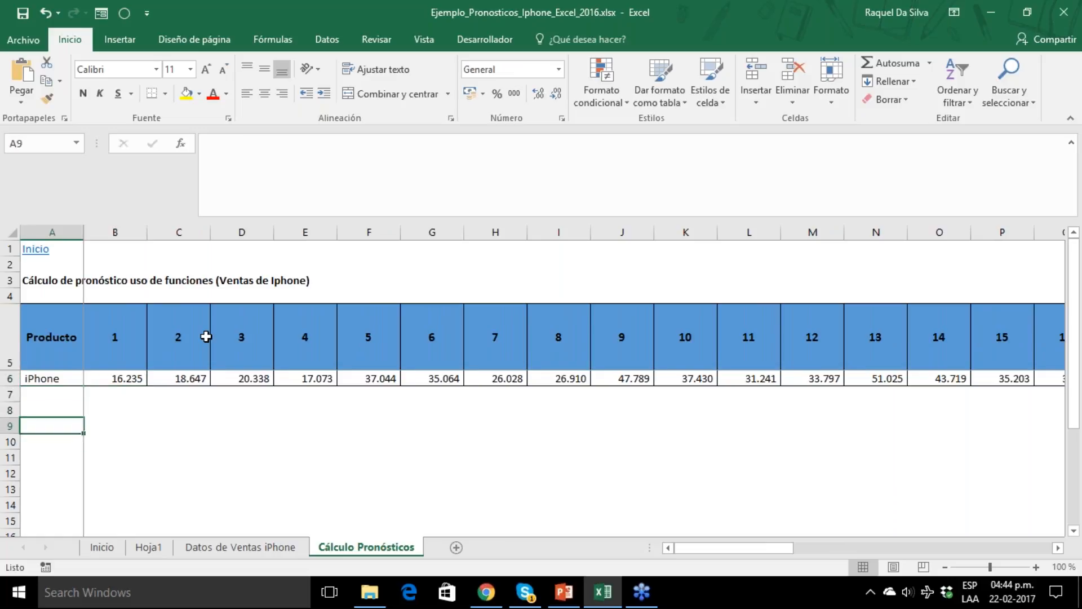
{"action": "key", "text": "Up"}
{"action": "key", "text": "Up"}
{"action": "key", "text": "Up"}
{"action": "key", "text": "Up"}
{"action": "key", "text": "Up"}
{"action": "key", "text": "Up"}
{"action": "key", "text": "Up"}
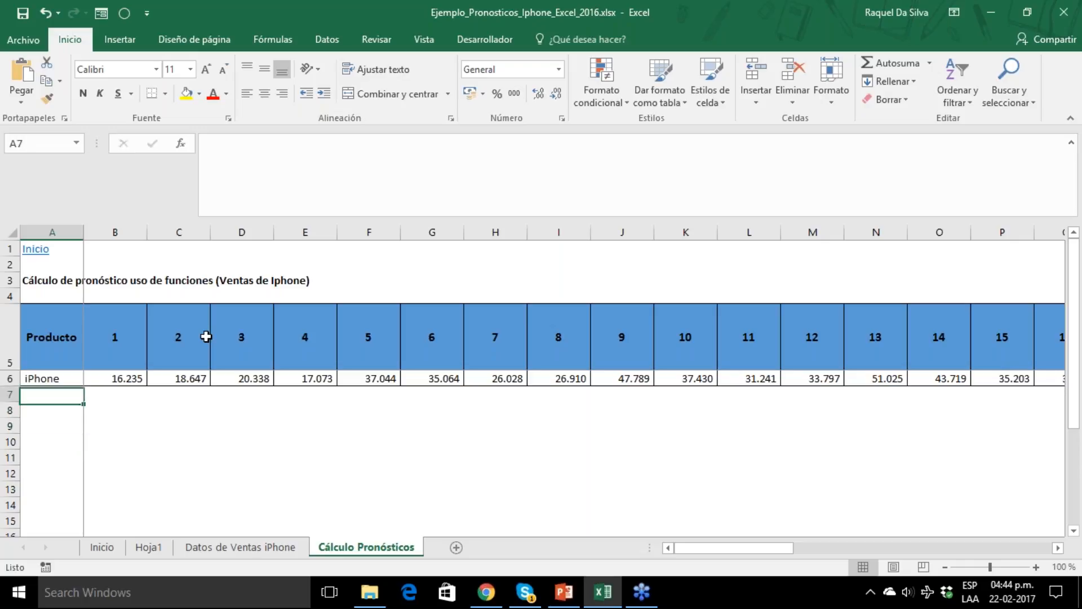
- Examine the first period numbers of the time scale in row 5, starting at B5
{"action": "key", "text": "Right"}
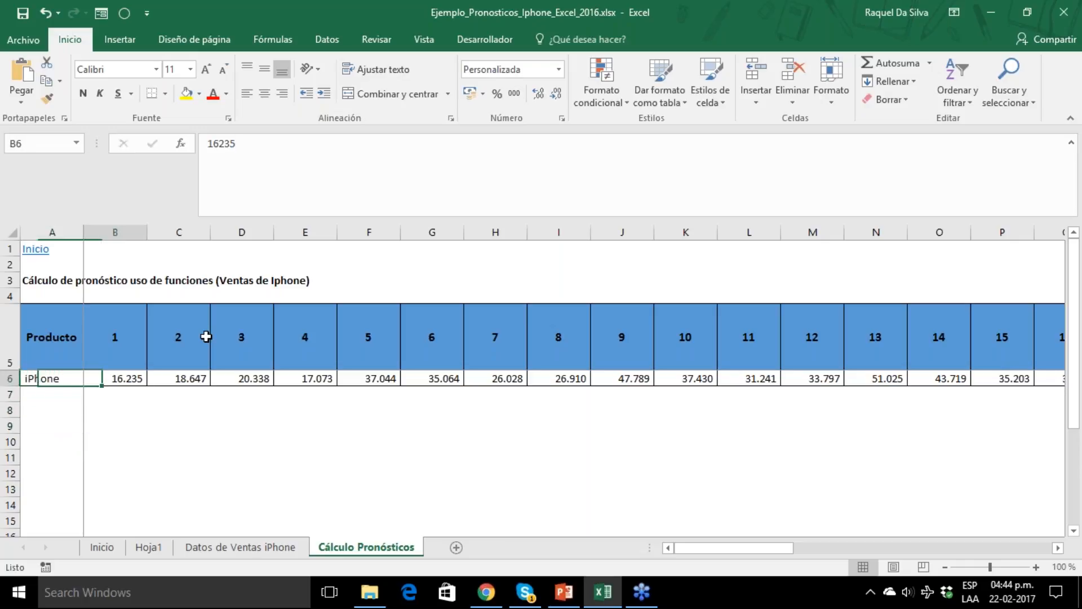
{"action": "key", "text": "Up"}
{"action": "key", "text": "Right"}
{"action": "key", "text": "Right"}
{"action": "key", "text": "Right"}
{"action": "key", "text": "Left"}
{"action": "key", "text": "Left"}
{"action": "key", "text": "Left"}
{"action": "key", "text": "Right"}
{"action": "key", "text": "Right"}
{"action": "key", "text": "Left"}
{"action": "key", "text": "Left"}
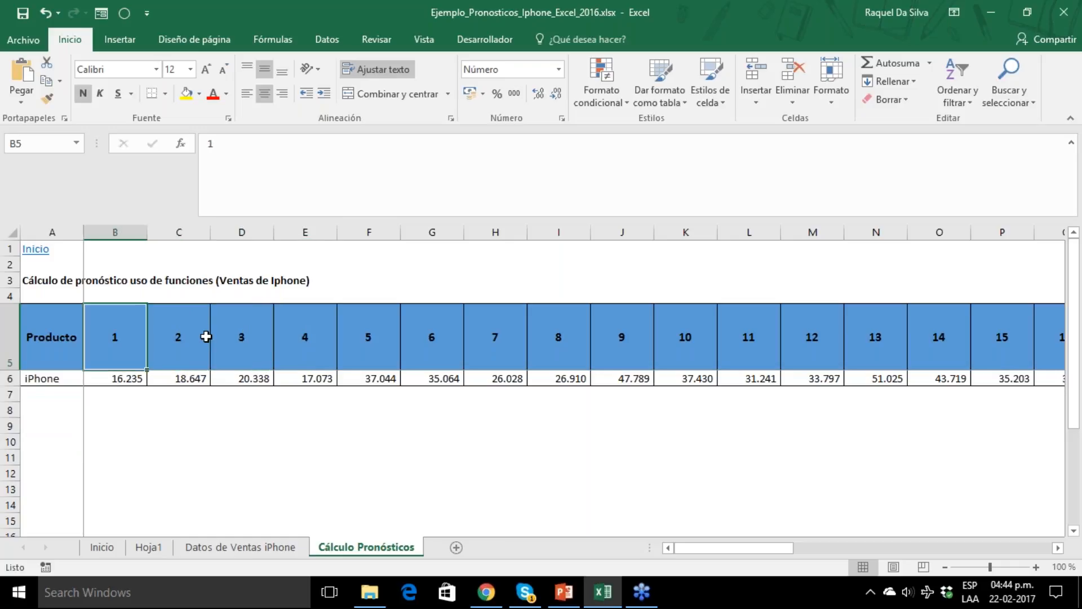
- Go through the historical iPhone sales in row 6 from period 1 up to the first forecast period
{"action": "key", "text": "Down"}
{"action": "key", "text": "Right"}
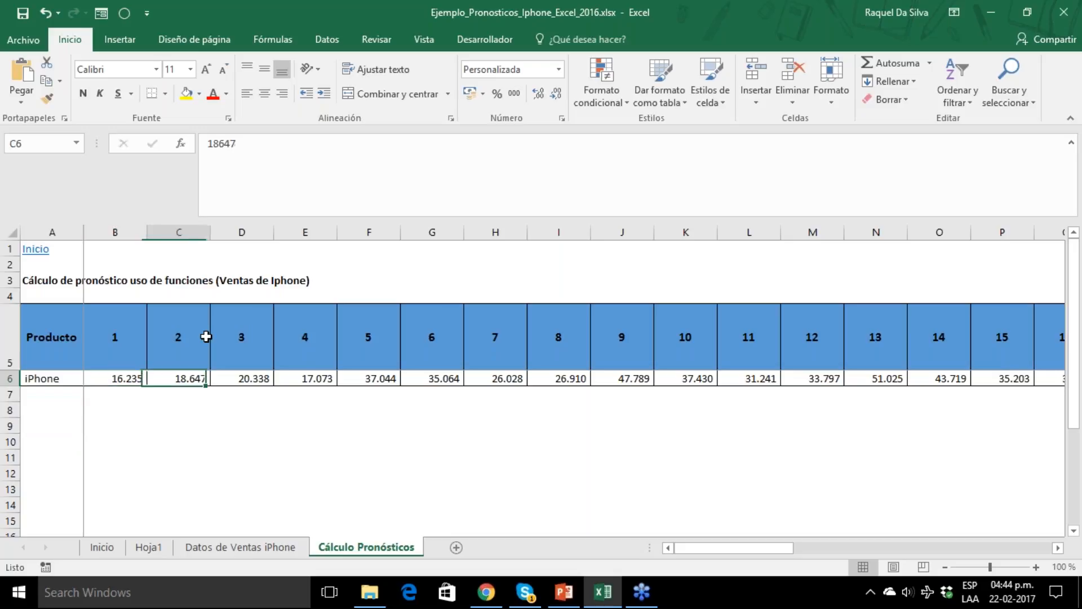
{"action": "key", "text": "Right"}
{"action": "key", "text": "Right"}
{"action": "key", "text": "Right"}
{"action": "key", "text": "Right"}
{"action": "key", "text": "Right"}
{"action": "key", "text": "Right"}
{"action": "key", "text": "Right"}
{"action": "key", "text": "Right"}
{"action": "key", "text": "Right"}
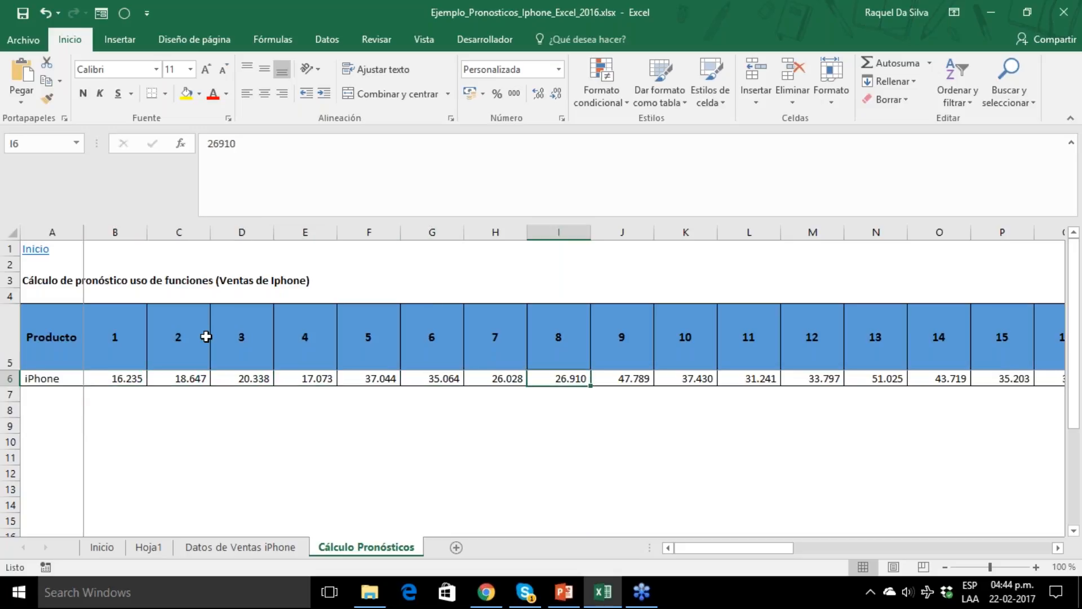
{"action": "key", "text": "Right"}
{"action": "key", "text": "Right"}
{"action": "key", "text": "Right"}
{"action": "key", "text": "Right"}
{"action": "key", "text": "Right"}
{"action": "key", "text": "Right"}
{"action": "key", "text": "Right"}
{"action": "key", "text": "Right"}
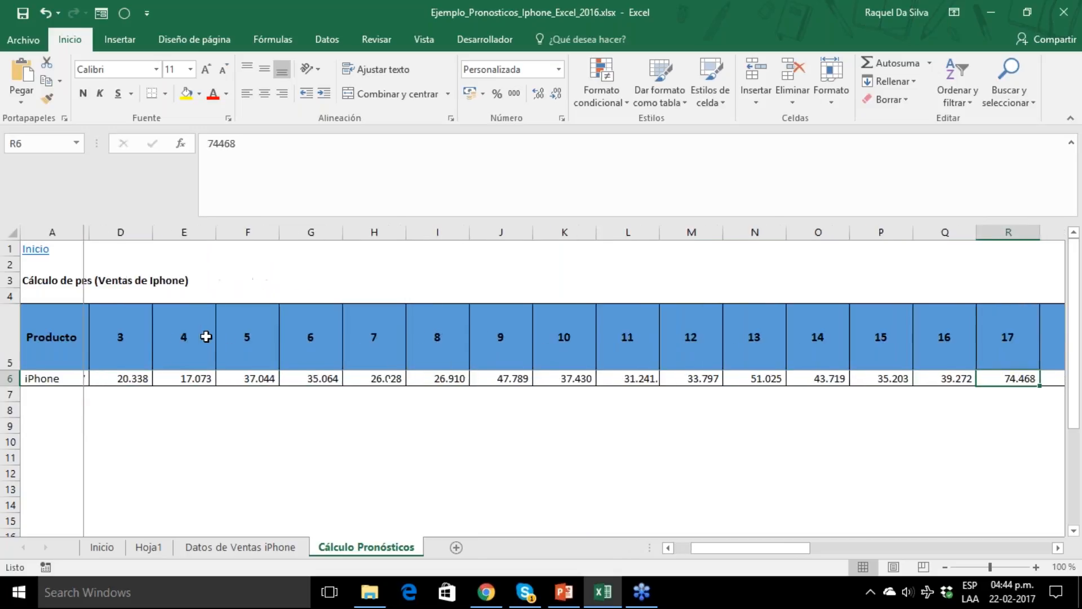
{"action": "key", "text": "Right"}
{"action": "key", "text": "Right"}
{"action": "key", "text": "Right"}
{"action": "key", "text": "Right"}
{"action": "key", "text": "Right"}
{"action": "key", "text": "Right"}
{"action": "key", "text": "Right"}
{"action": "key", "text": "Right"}
{"action": "key", "text": "Right"}
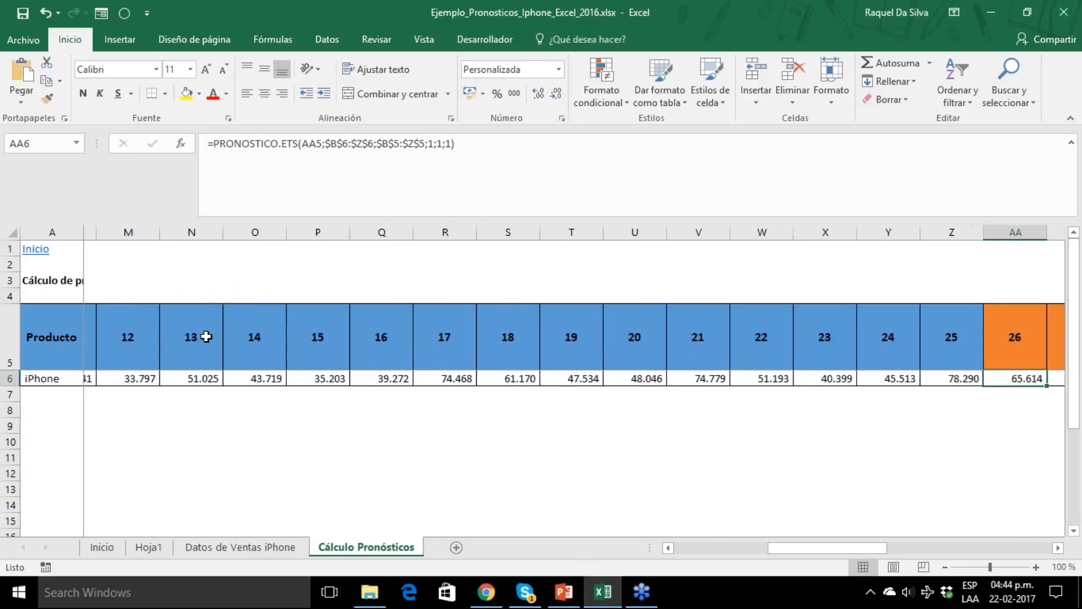
- Examine the forecasts in the orange periods and inspect the PRONOSTICO.ETS formula for period 26 in AA6
{"action": "key", "text": "Right"}
{"action": "key", "text": "Right"}
{"action": "key", "text": "Right"}
{"action": "key", "text": "Right"}
{"action": "key", "text": "Right"}
{"action": "key", "text": "Right"}
{"action": "key", "text": "Right"}
{"action": "key", "text": "Right"}
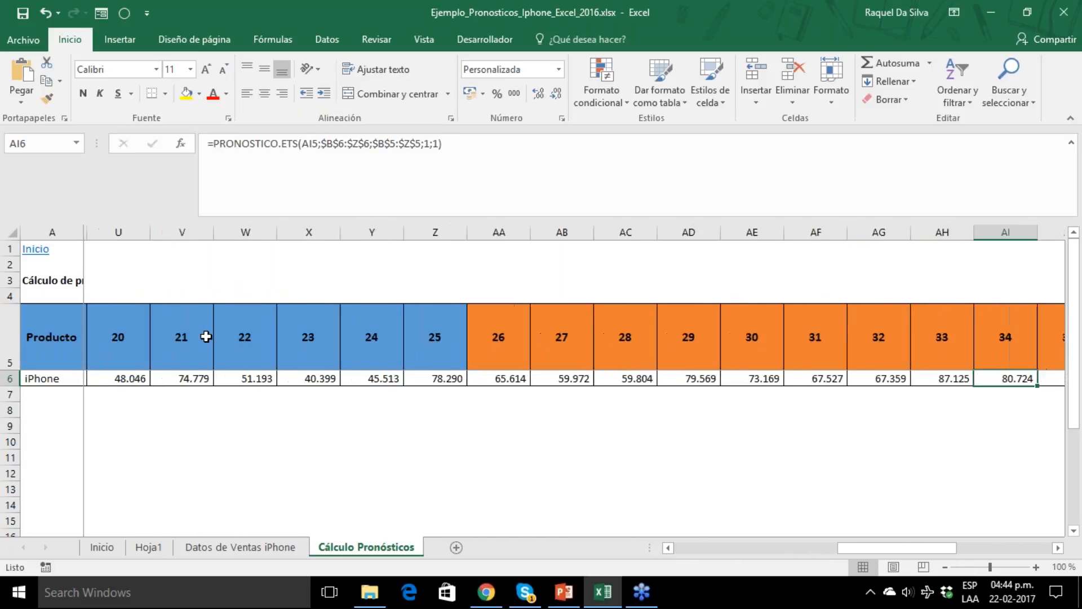
{"action": "left_click", "coordinate": [360, 317]}
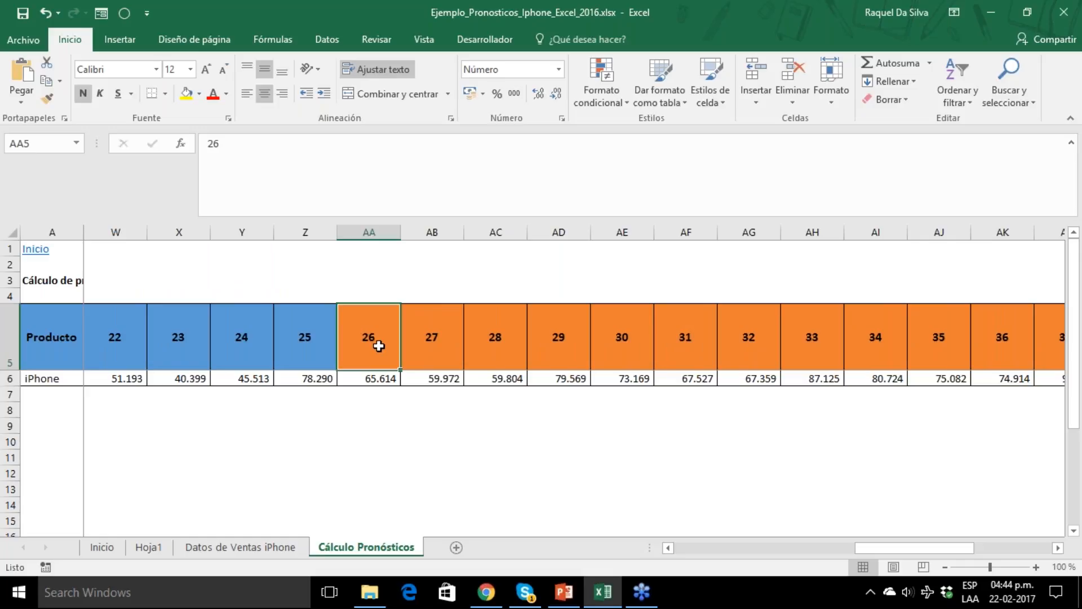
{"action": "left_click", "coordinate": [372, 378]}
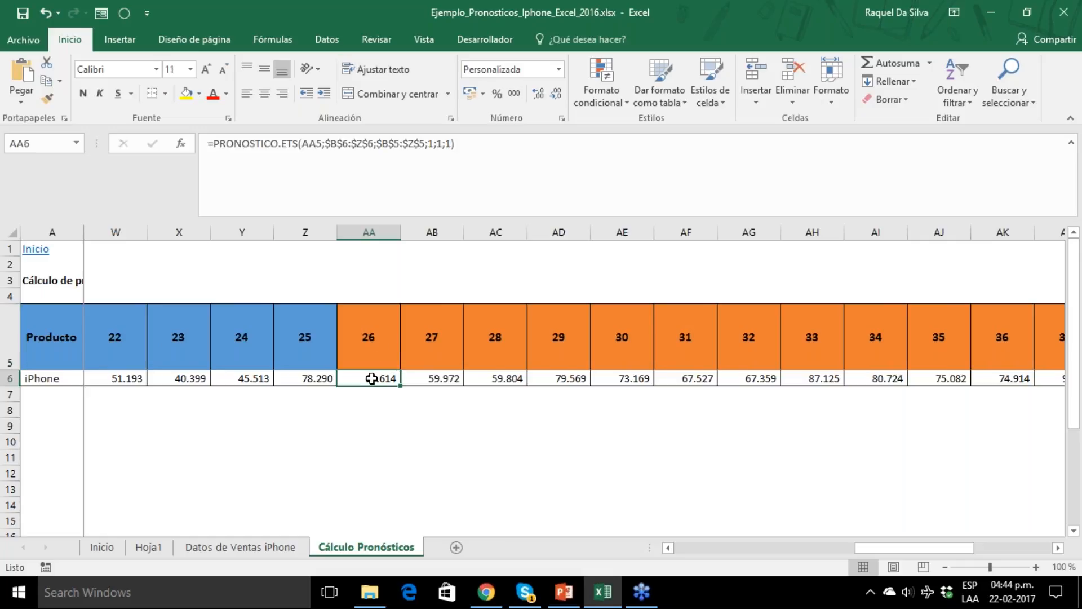
- Examine the arguments of the PRONOSTICO.ETS formula in AA6 and the ranges it references, leaving the formula as it is
{"action": "double_click", "coordinate": [372, 378]}
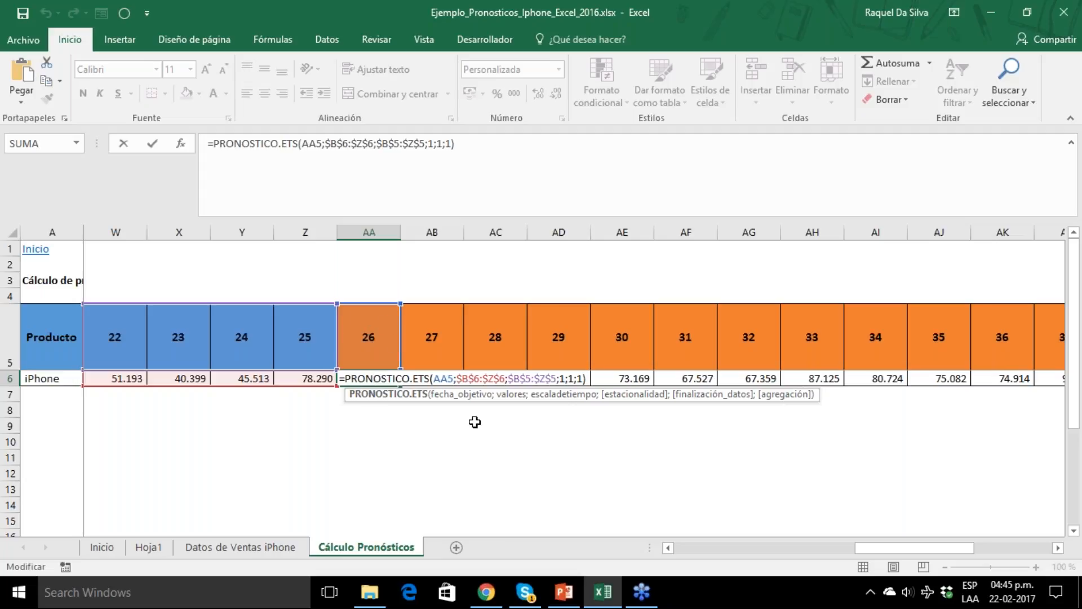
{"action": "left_click_drag", "start_coordinate": [912, 549], "coordinate": [741, 472]}
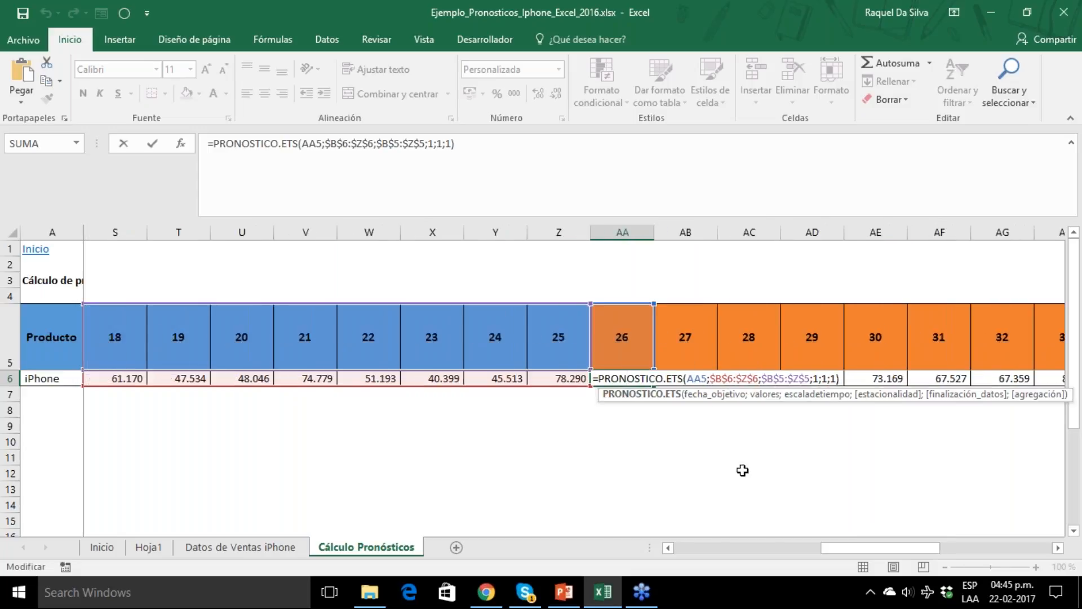
{"action": "key", "text": "Escape"}
{"action": "key", "text": "Up"}
{"action": "key", "text": "Down"}
- Inspect the PRONOSTICO.ETS formulas for periods 27 and 29 in AB6 and AD6
{"action": "key", "text": "Right"}
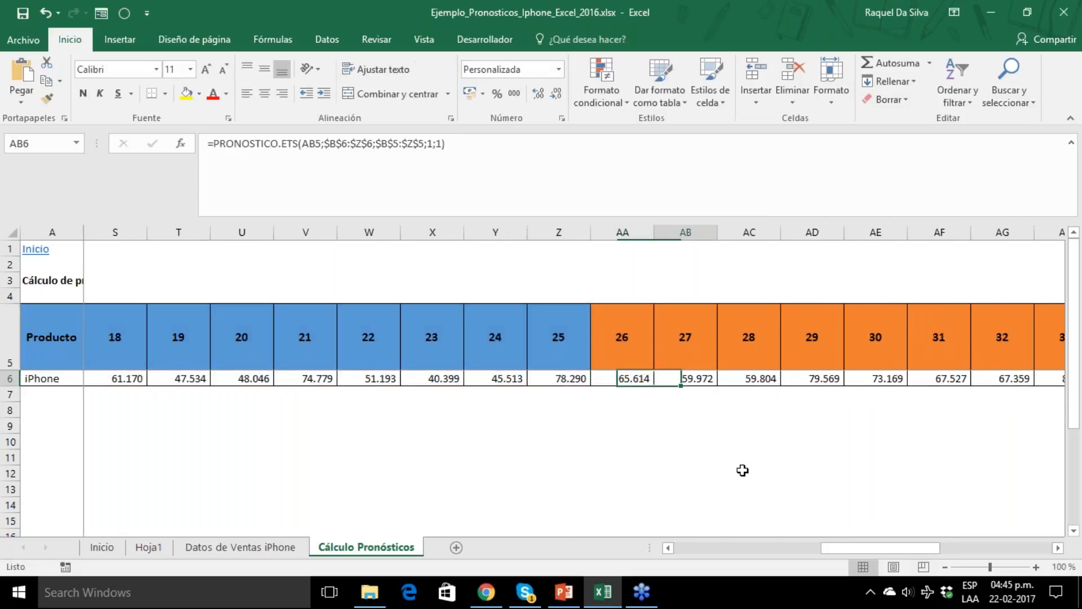
{"action": "double_click", "coordinate": [707, 378]}
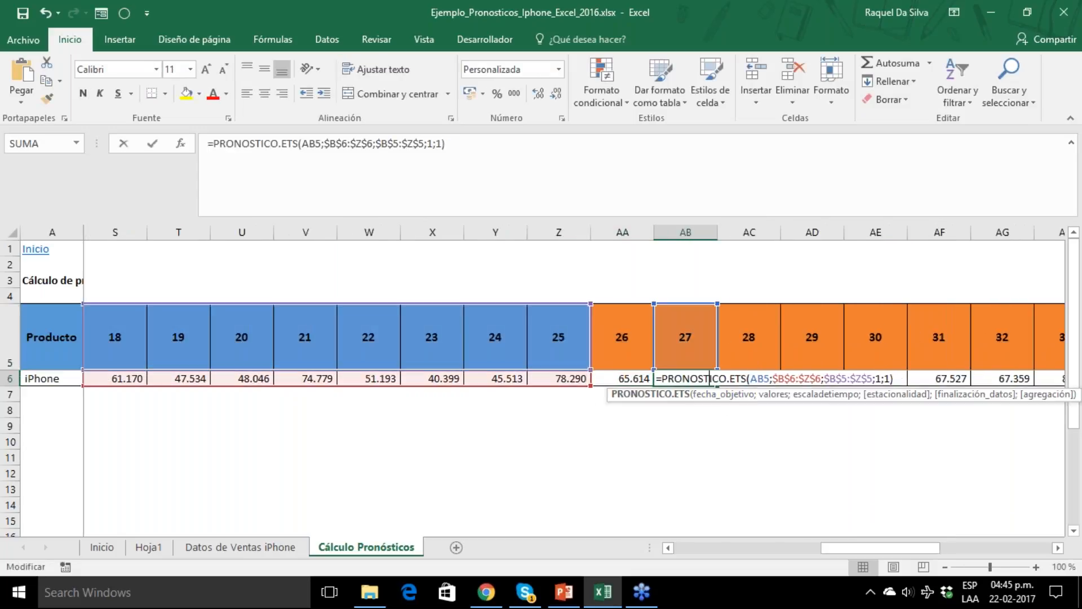
{"action": "key", "text": "Escape"}
{"action": "left_click", "coordinate": [834, 382]}
{"action": "double_click", "coordinate": [834, 382]}
{"action": "key", "text": "Escape"}
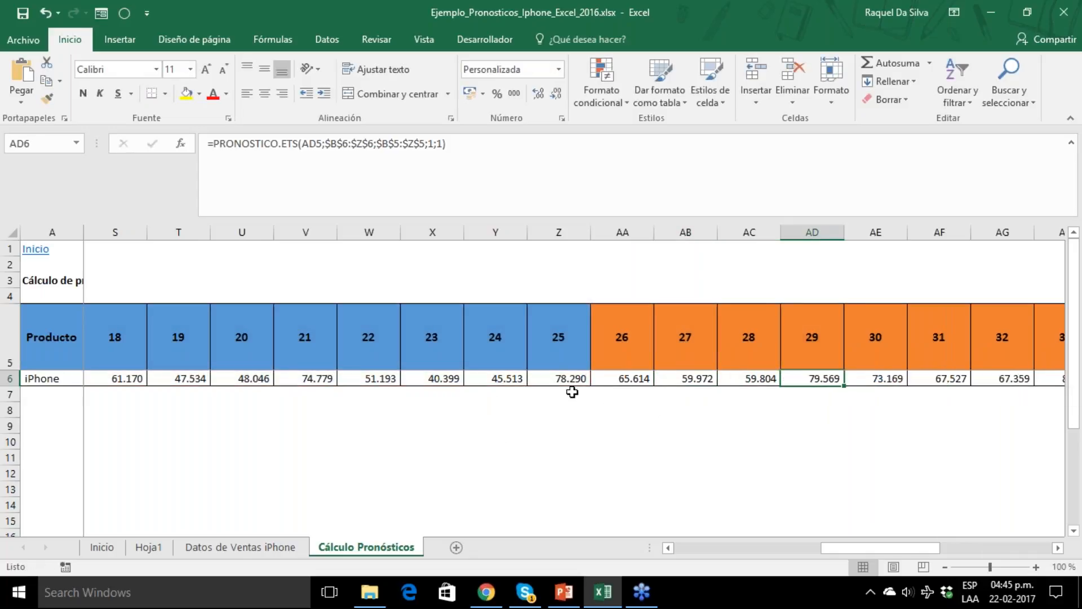
- Go past the last forecast period and examine the Tolerancia Aceptada (%) column in AM5:AM6
{"action": "left_click", "coordinate": [1057, 548]}
{"action": "left_click", "coordinate": [1057, 547]}
{"action": "left_click", "coordinate": [1058, 548]}
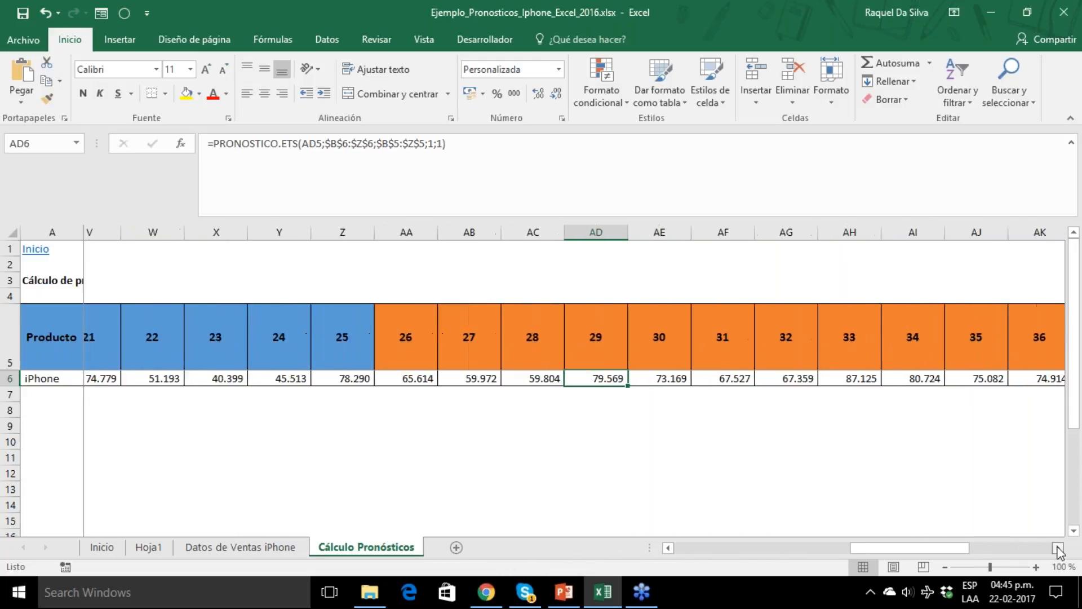
{"action": "left_click", "coordinate": [1058, 548]}
{"action": "left_click", "coordinate": [1058, 547]}
{"action": "left_click", "coordinate": [1057, 548]}
{"action": "left_click", "coordinate": [1057, 548]}
{"action": "left_click", "coordinate": [1057, 547]}
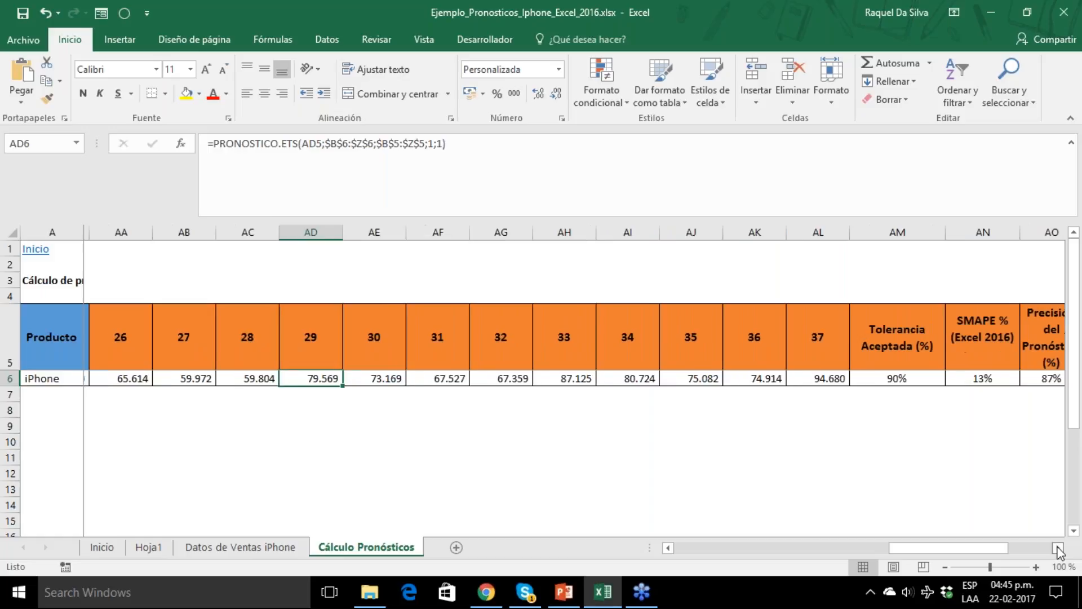
{"action": "left_click", "coordinate": [1058, 548]}
{"action": "left_click", "coordinate": [1058, 548]}
{"action": "left_click", "coordinate": [1058, 548]}
{"action": "left_click", "coordinate": [1058, 548]}
{"action": "left_click", "coordinate": [1058, 547]}
{"action": "left_click", "coordinate": [573, 352]}
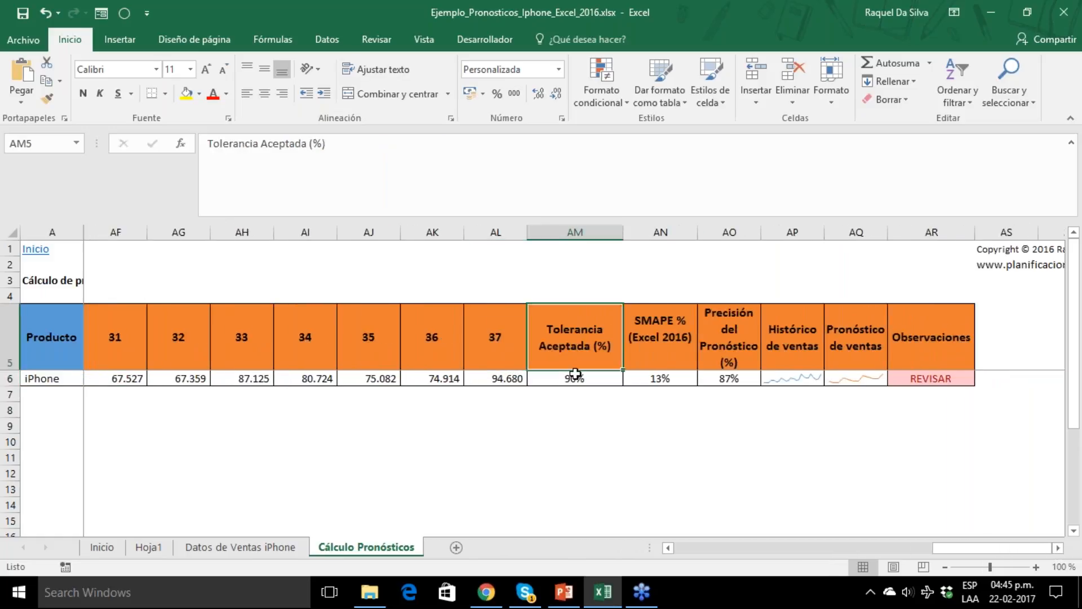
{"action": "key", "text": "Down"}
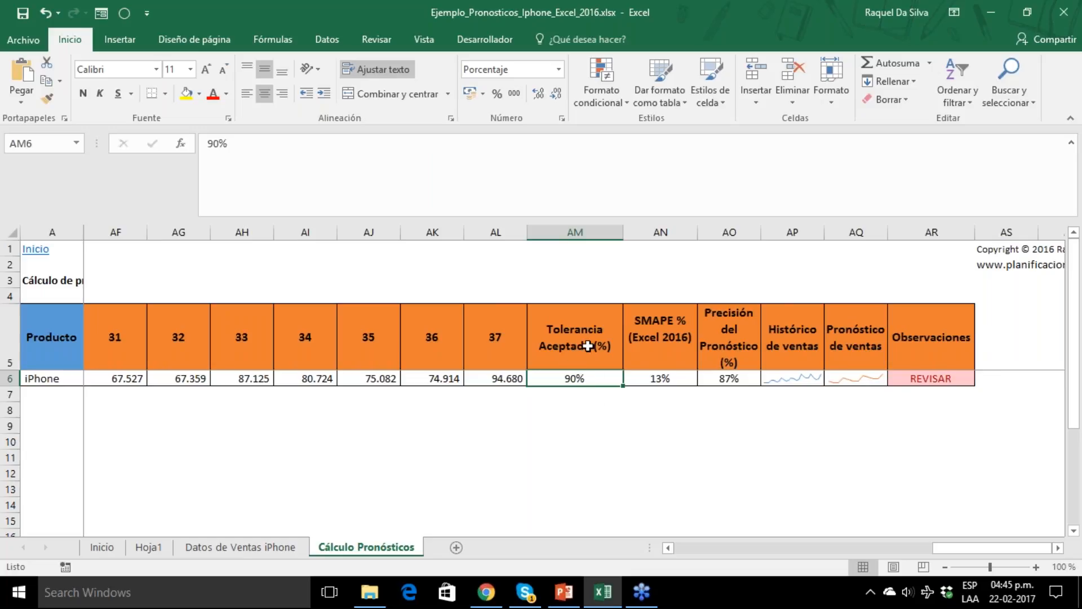
{"action": "left_click_drag", "start_coordinate": [588, 346], "coordinate": [576, 387]}
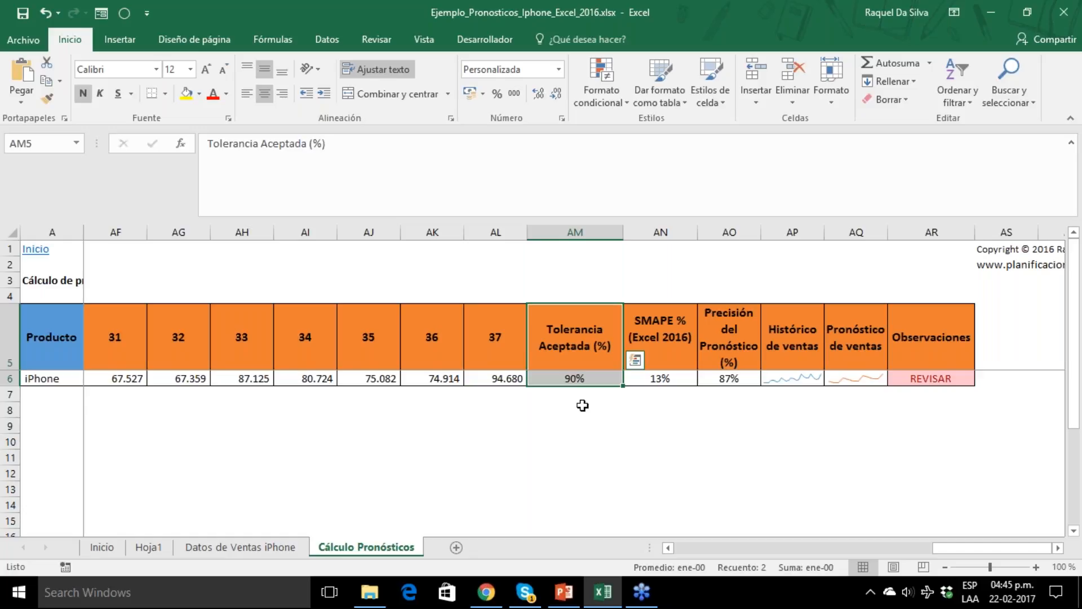
{"action": "left_click", "coordinate": [581, 378]}
- Examine the PRONOSTICO.ETS.STAT formula in the SMAPE % cell AN6, focusing on its tipo_estadística argument
{"action": "left_click", "coordinate": [660, 378]}
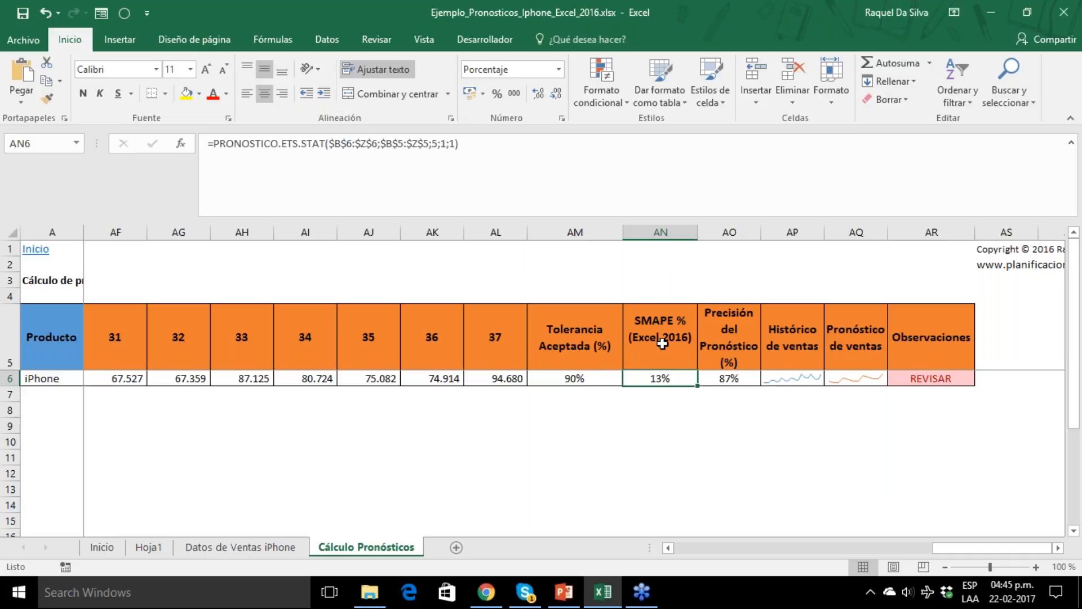
{"action": "double_click", "coordinate": [666, 379]}
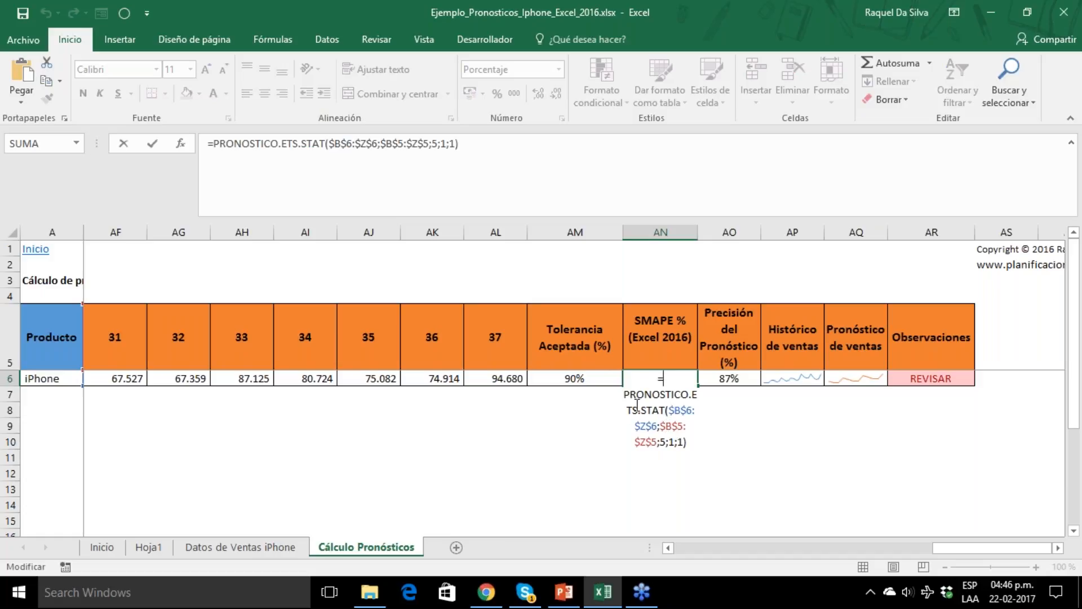
{"action": "double_click", "coordinate": [662, 441]}
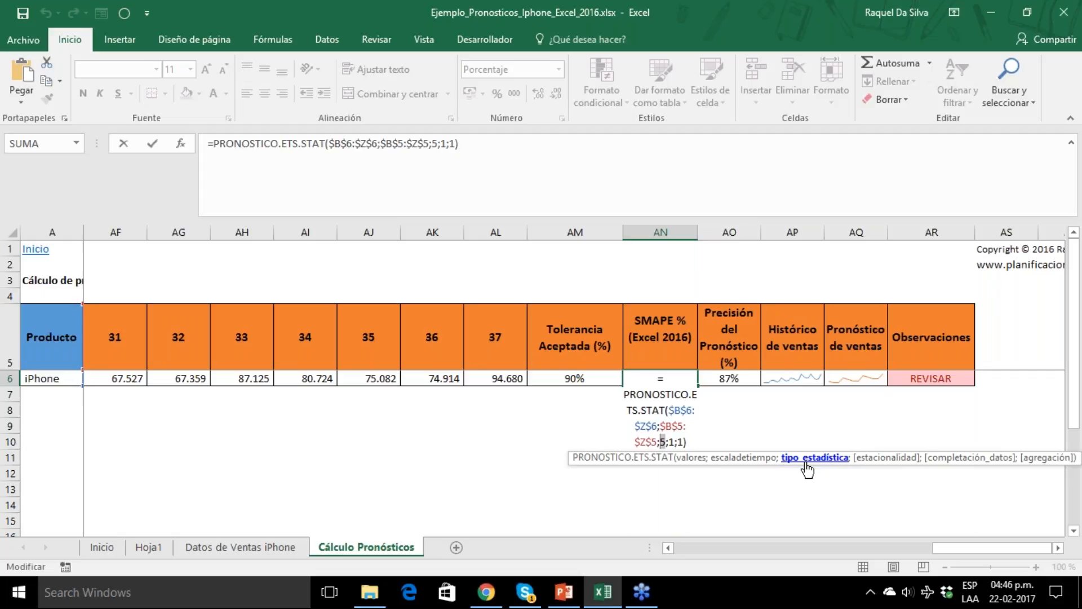
{"action": "left_click_drag", "start_coordinate": [955, 549], "coordinate": [932, 547]}
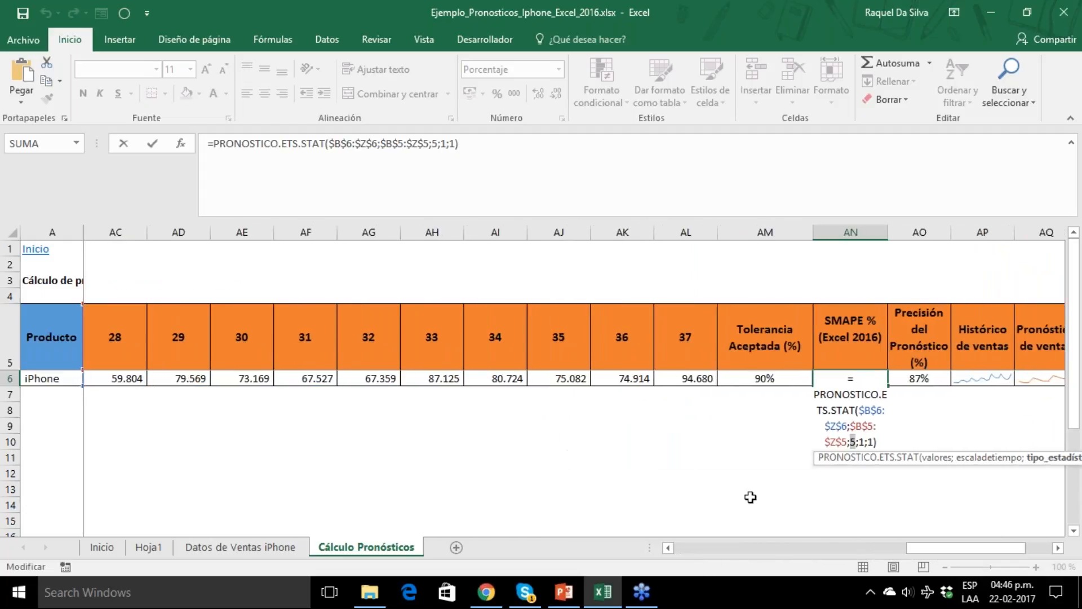
{"action": "key", "text": "Return"}
{"action": "key", "text": "Up"}
- Inspect the SI formula that calculates Precisión del Pronóstico (%) in AO6
{"action": "key", "text": "Right"}
{"action": "key", "text": "Right"}
{"action": "key", "text": "Right"}
{"action": "key", "text": "Right"}
{"action": "key", "text": "Right"}
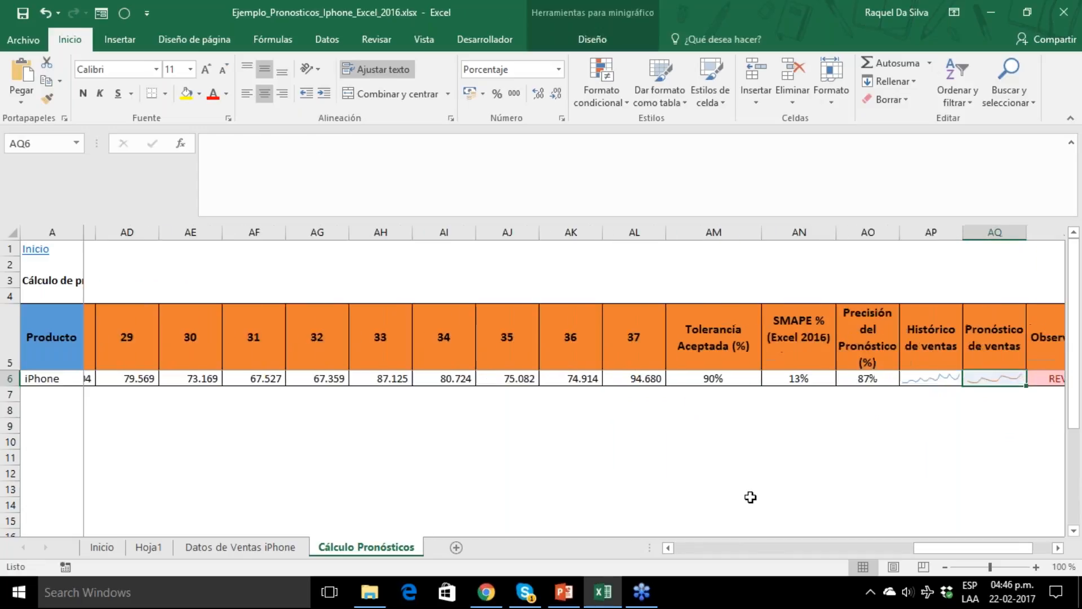
{"action": "left_click", "coordinate": [732, 379]}
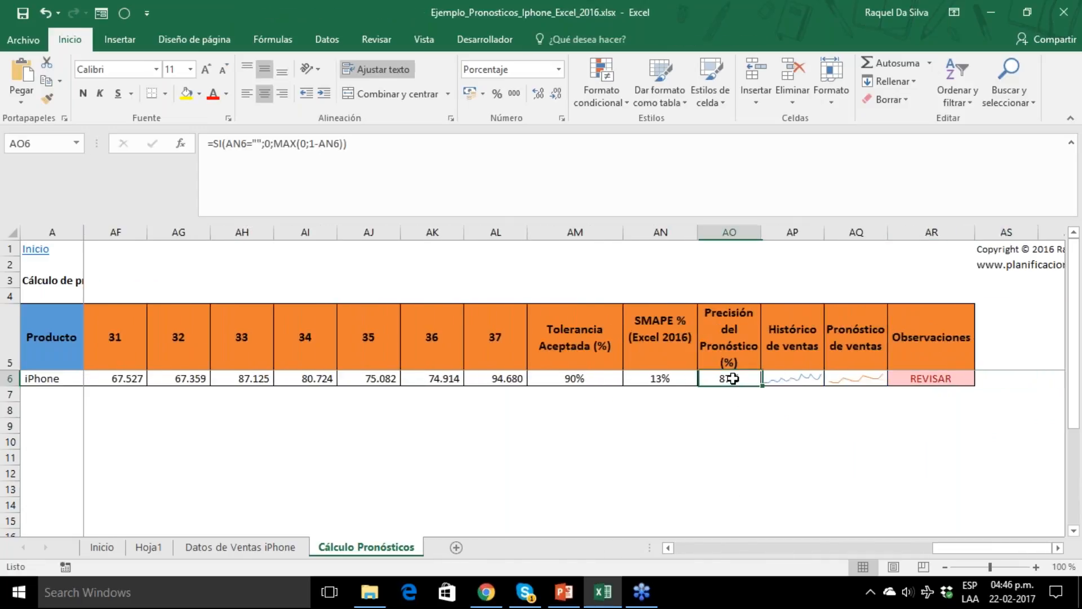
{"action": "double_click", "coordinate": [732, 378]}
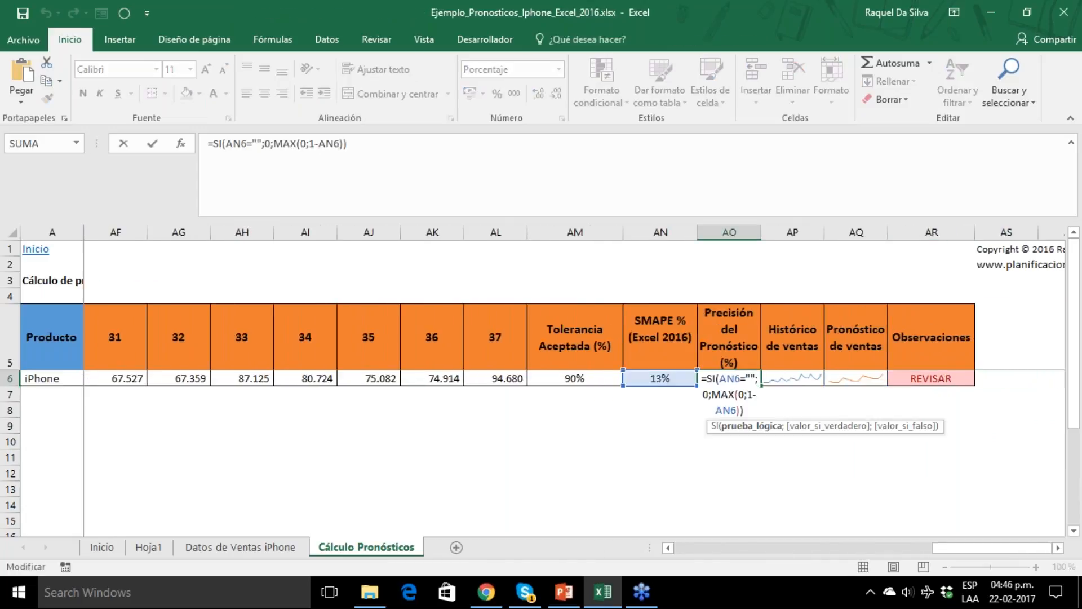
{"action": "key", "text": "Escape"}
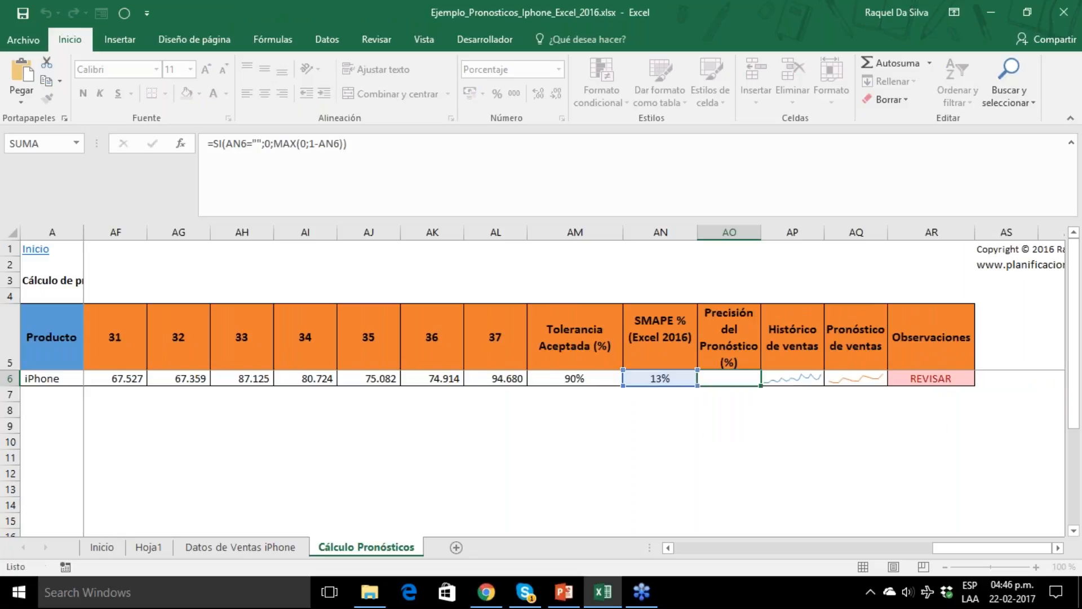
- Review the Histórico de ventas and Pronóstico de ventas sparklines in AP6 and AQ6
{"action": "left_click", "coordinate": [797, 378]}
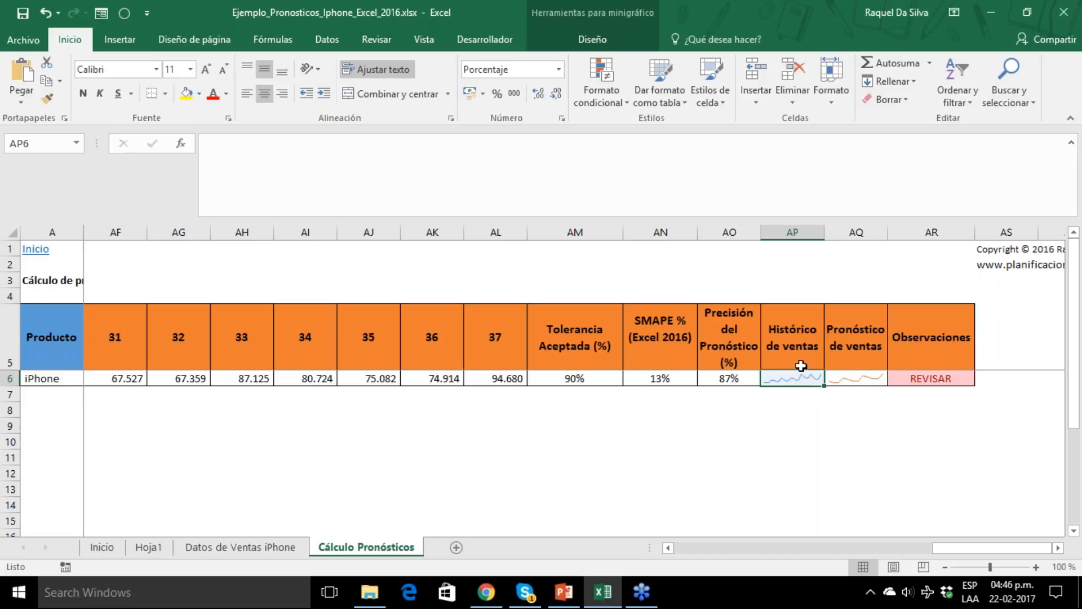
{"action": "left_click", "coordinate": [793, 341]}
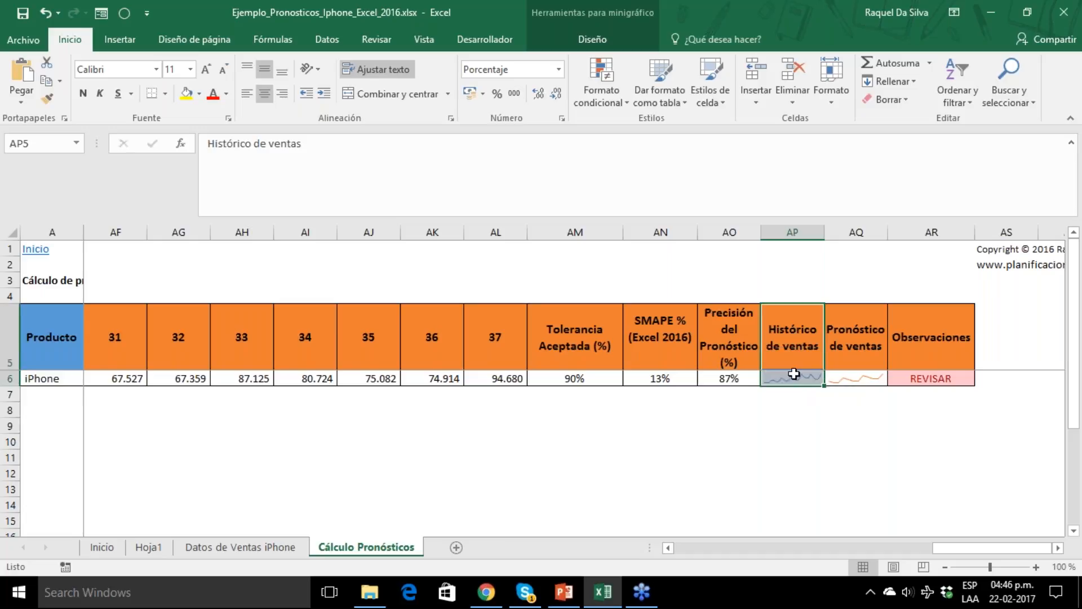
{"action": "left_click", "coordinate": [854, 355]}
{"action": "left_click", "coordinate": [854, 376]}
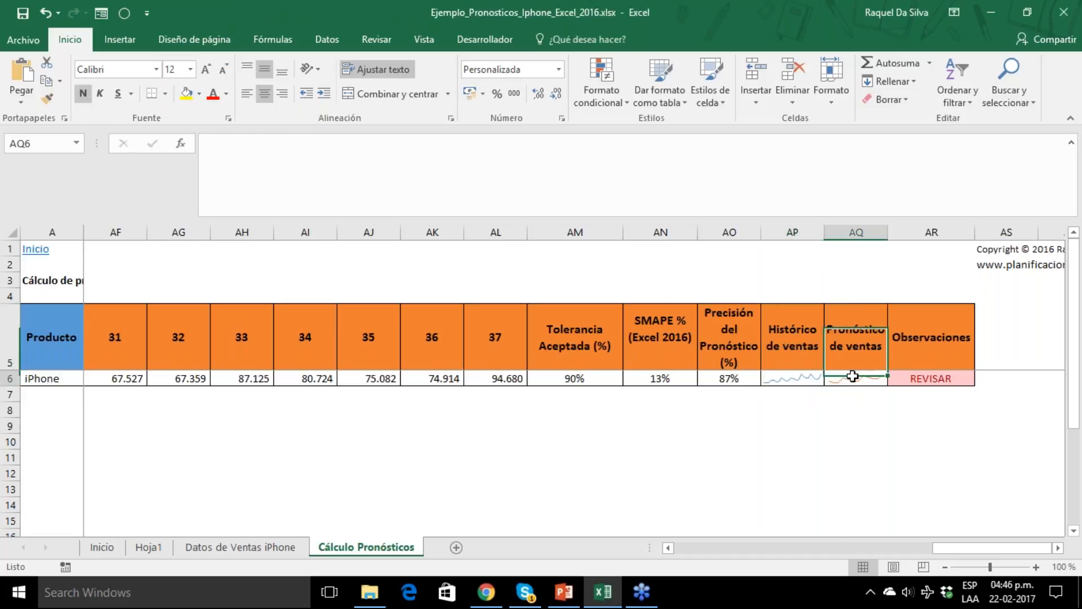
- Inspect the SI formula in the Observaciones cell AR6 that compares forecast precision with the accepted tolerance
{"action": "left_click", "coordinate": [925, 380]}
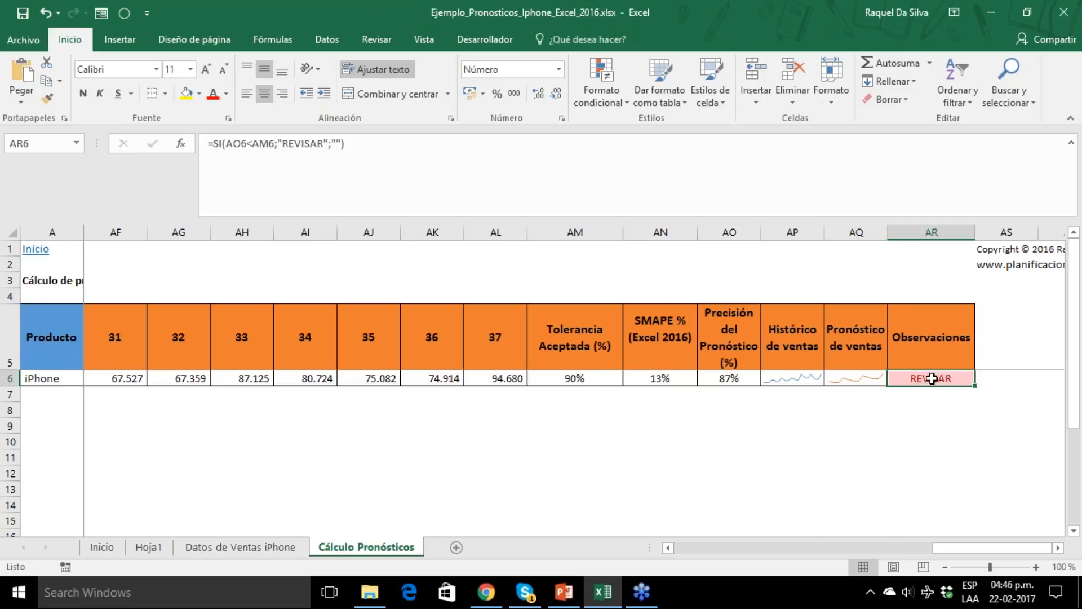
{"action": "double_click", "coordinate": [931, 378]}
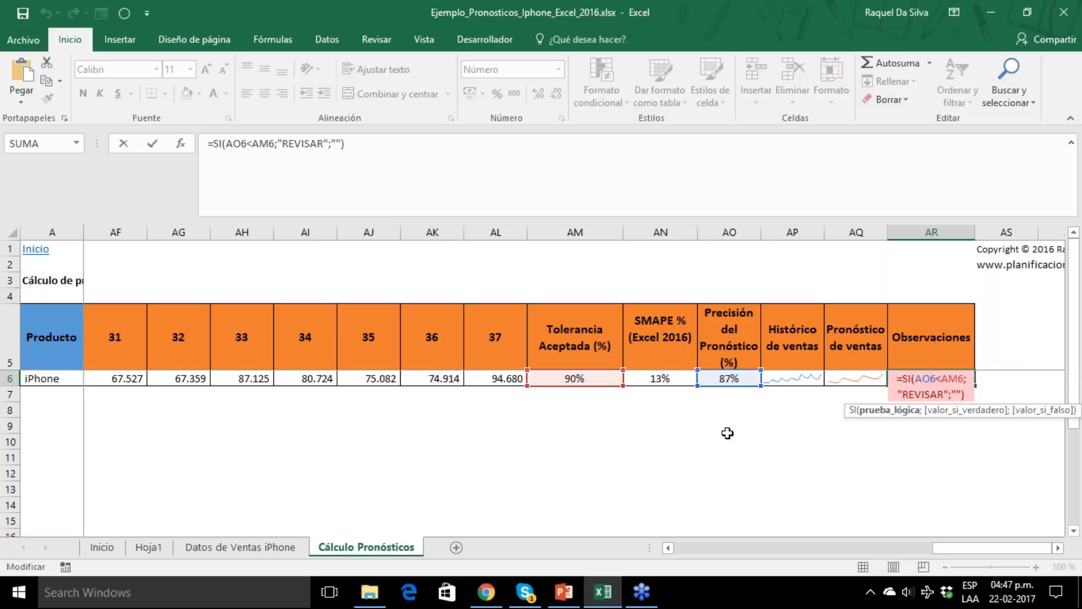
{"action": "key", "text": "ctrl+Return"}
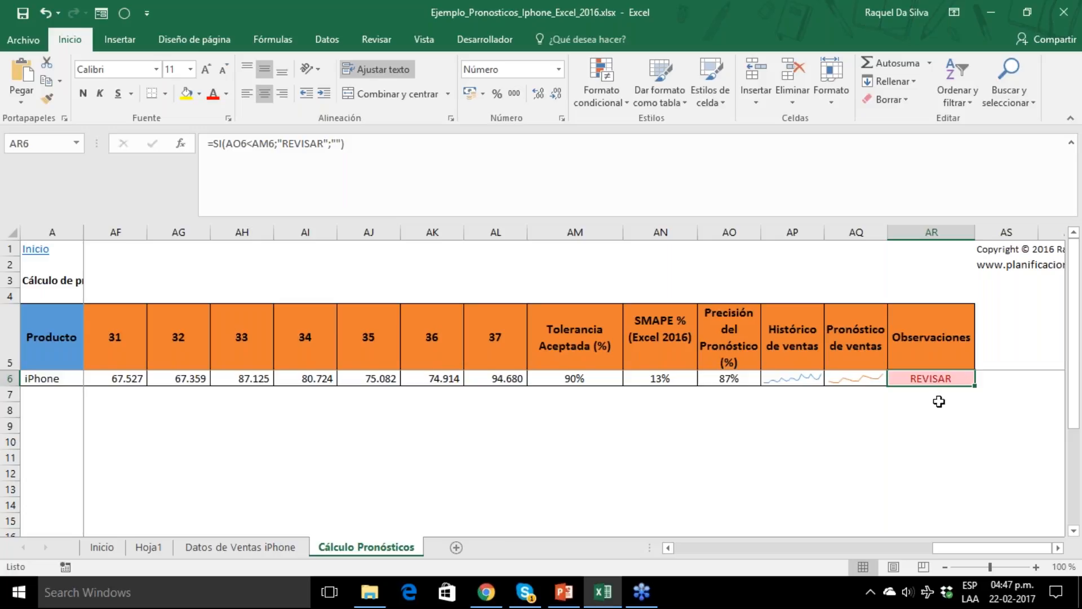
{"action": "left_click", "coordinate": [946, 398]}
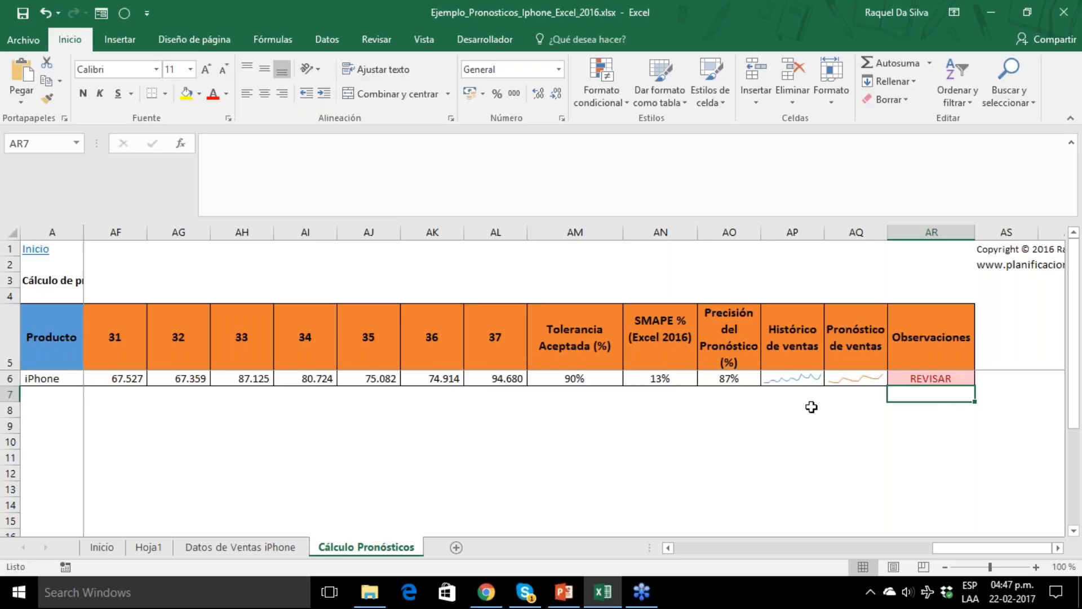
- Switch to the PowerPoint presentation and run its slide show on to the contact details slide
{"action": "left_click", "coordinate": [562, 602]}
{"action": "left_click", "coordinate": [906, 570]}
{"action": "key", "text": "Right"}
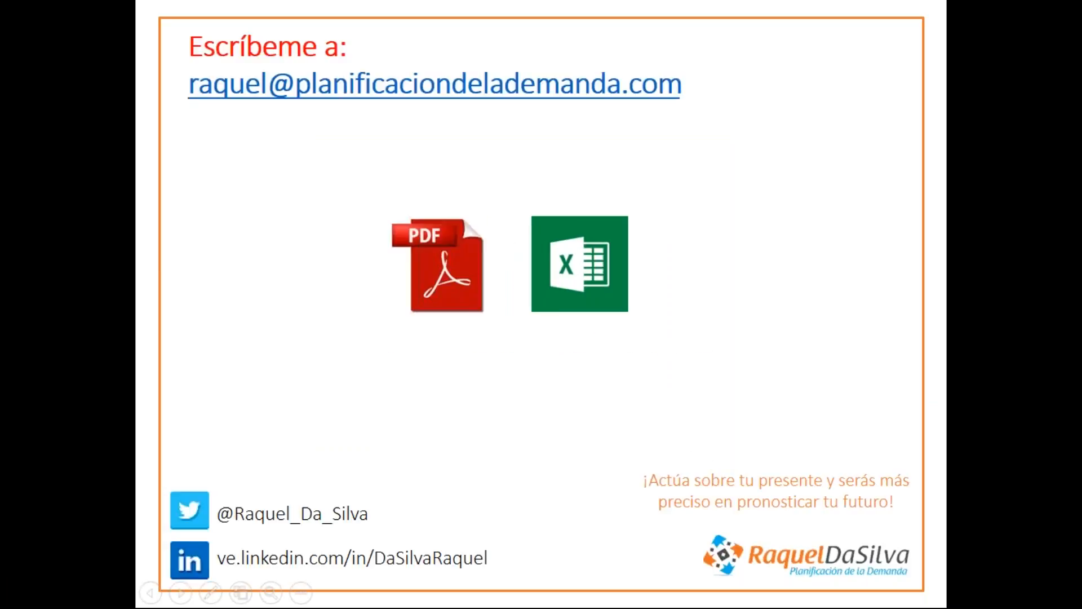